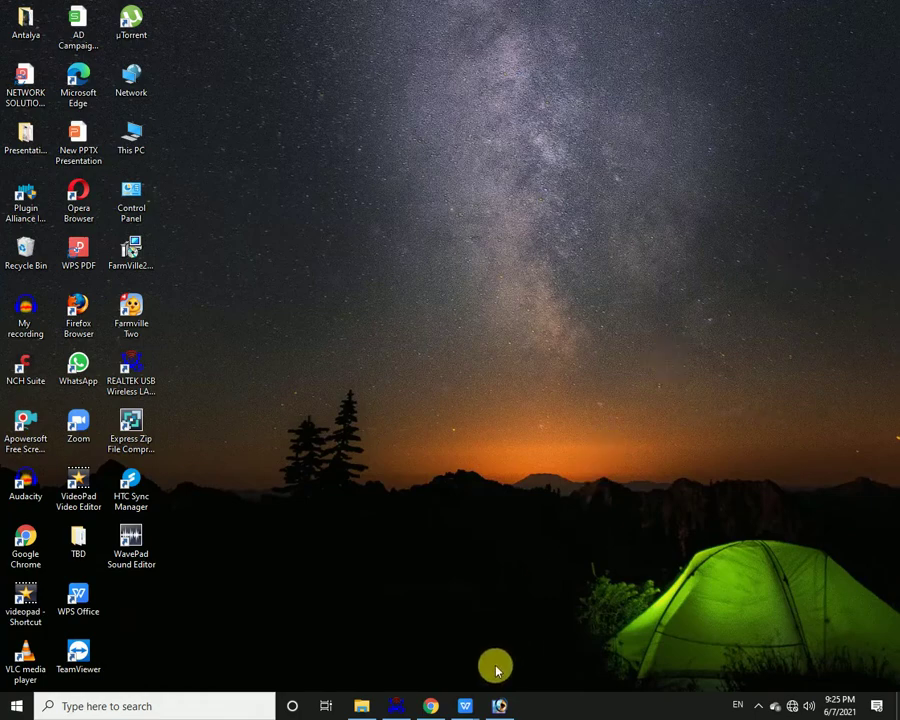
- Start a new blank presentation alongside the existing smart bag file
{"action": "mouse_move", "coordinate": [465, 706]}
{"action": "left_click", "coordinate": [532, 640]}
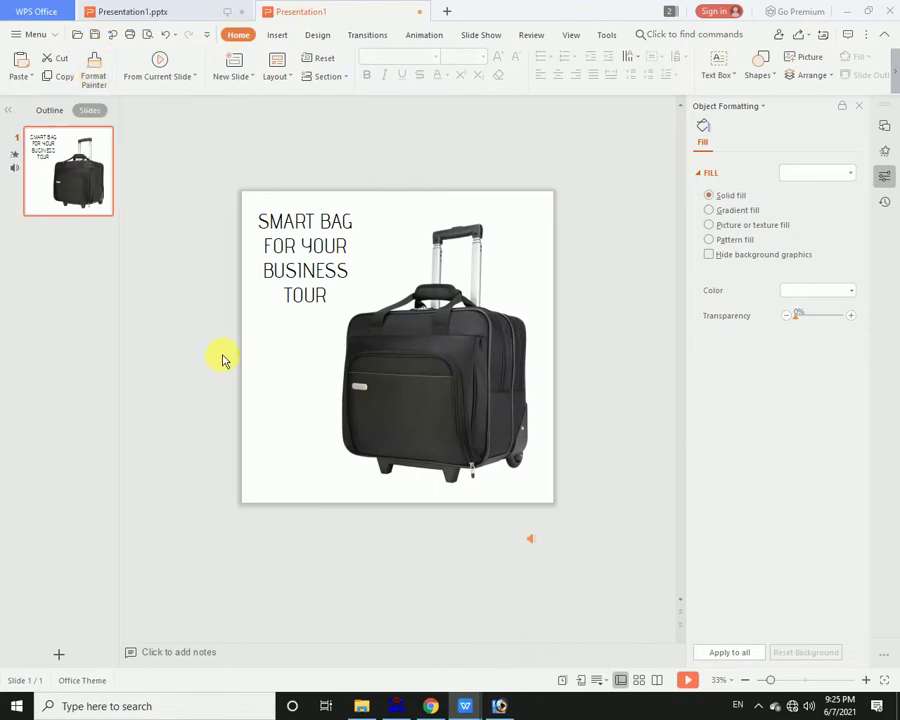
{"action": "left_click", "coordinate": [446, 11]}
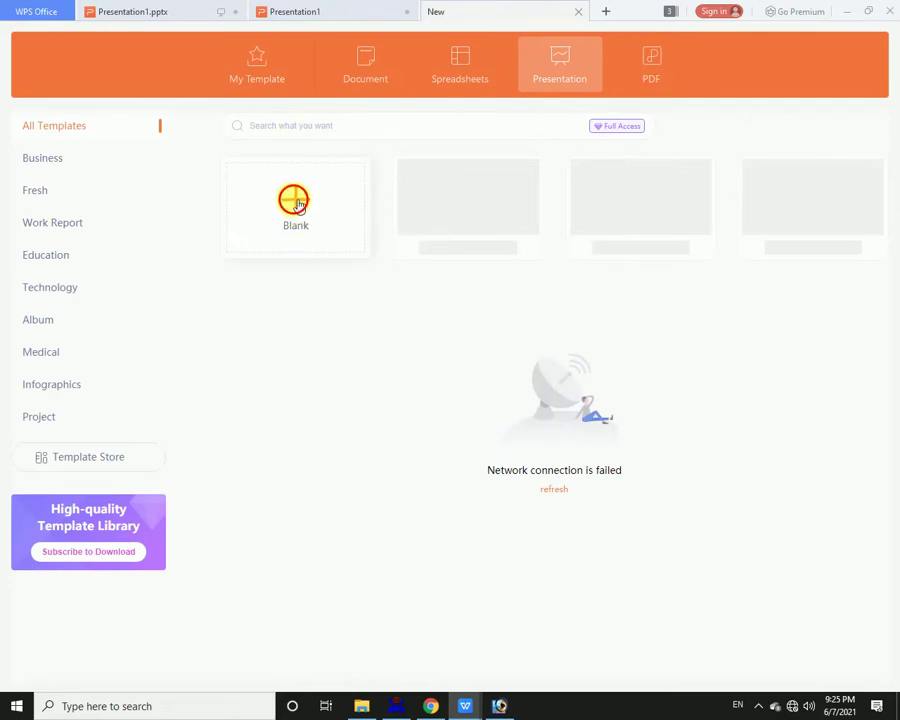
{"action": "left_click", "coordinate": [295, 201]}
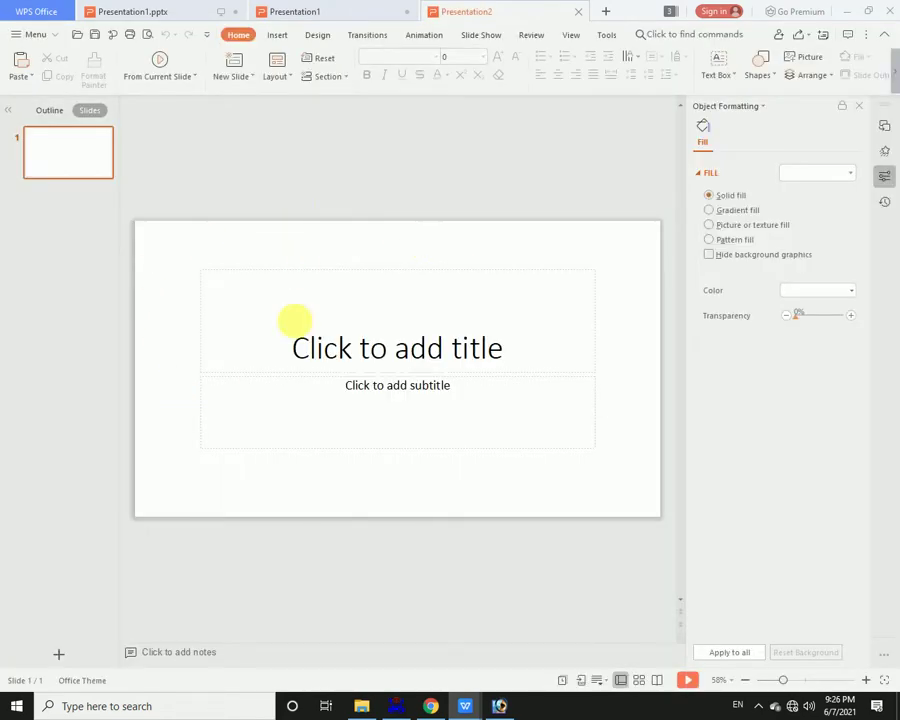
- Set a custom 14 × 14 inch slide size and confirm the content-fit prompt
{"action": "left_click", "coordinate": [317, 34]}
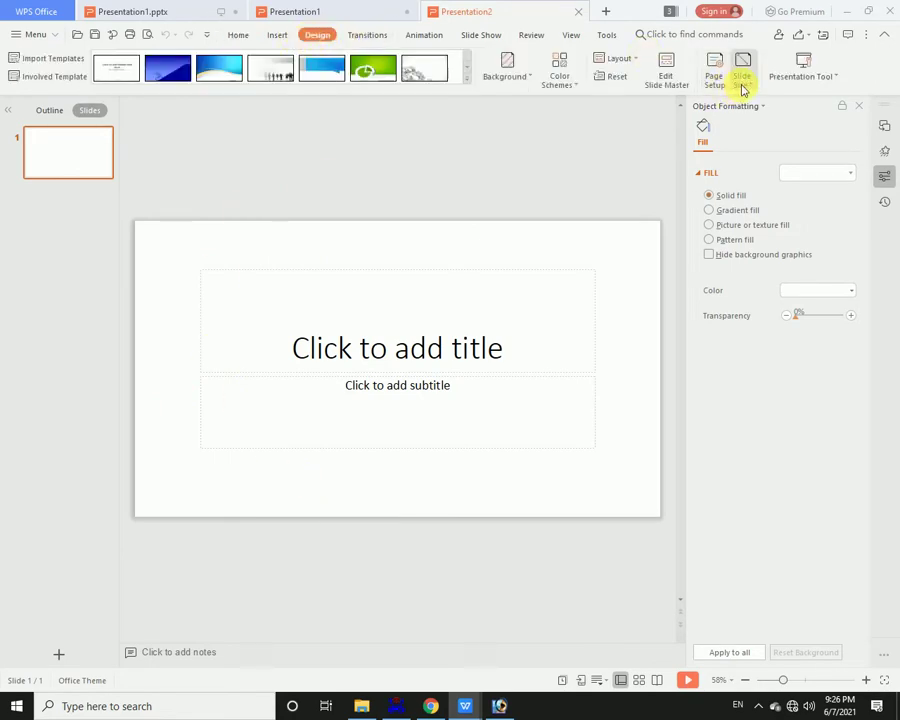
{"action": "left_click", "coordinate": [740, 84]}
{"action": "left_click", "coordinate": [768, 137]}
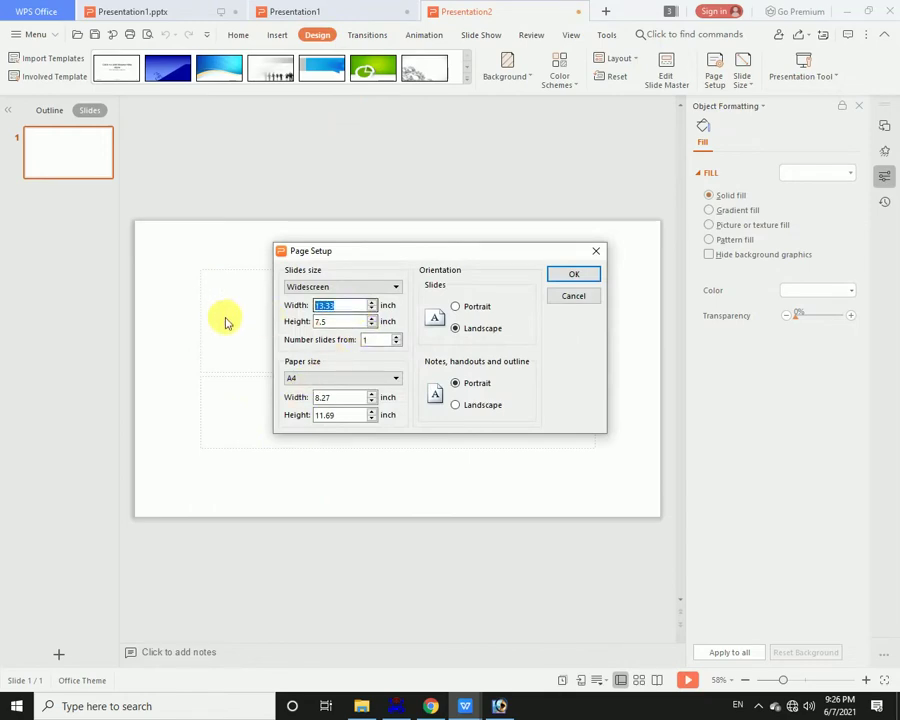
{"action": "type", "text": "14"}
{"action": "key", "text": "Tab"}
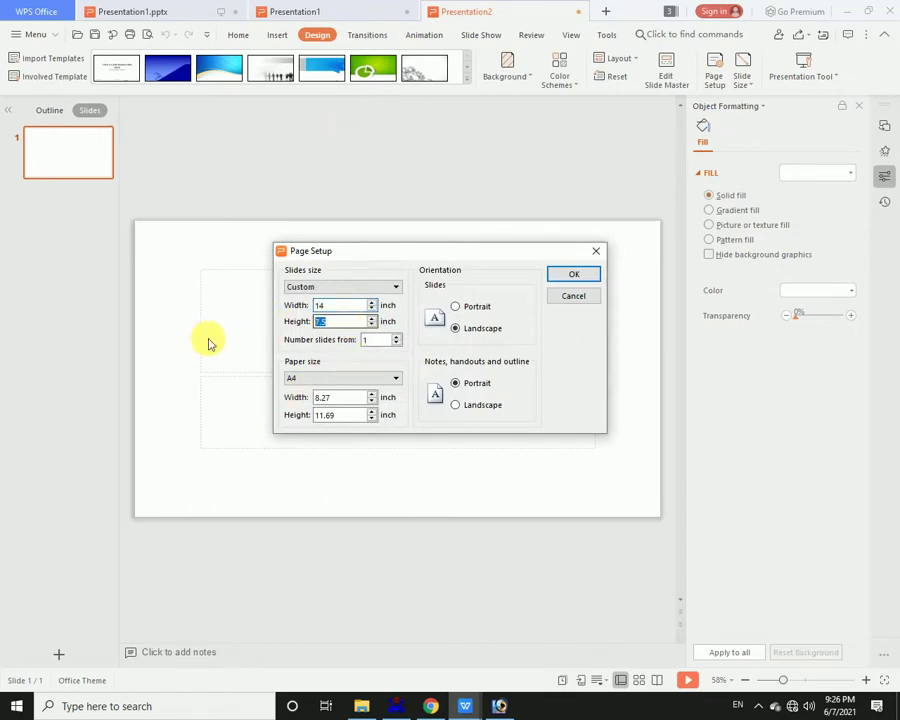
{"action": "left_click", "coordinate": [563, 274]}
{"action": "left_click", "coordinate": [502, 366]}
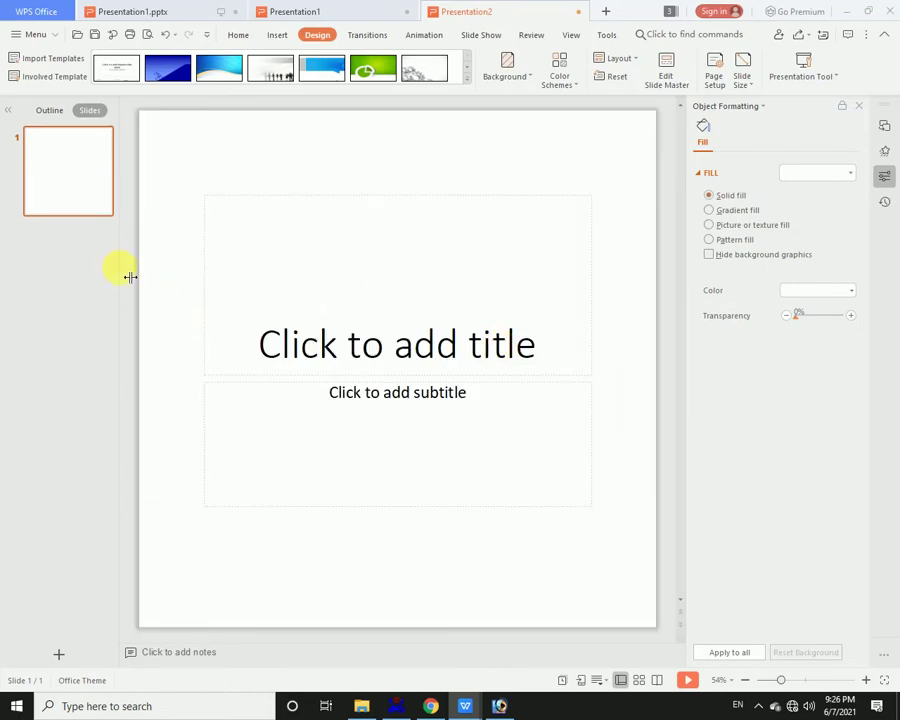
- Give slide 1 a Blank layout and paste in the bag picture from Presentation1
{"action": "right_click", "coordinate": [72, 170]}
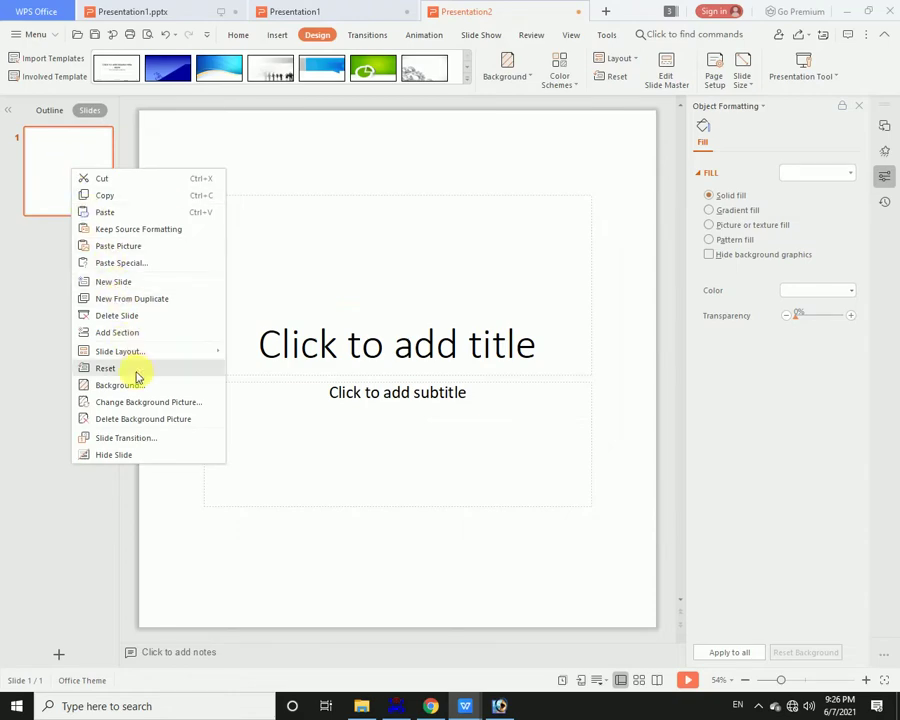
{"action": "mouse_move", "coordinate": [120, 351]}
{"action": "left_click", "coordinate": [296, 633]}
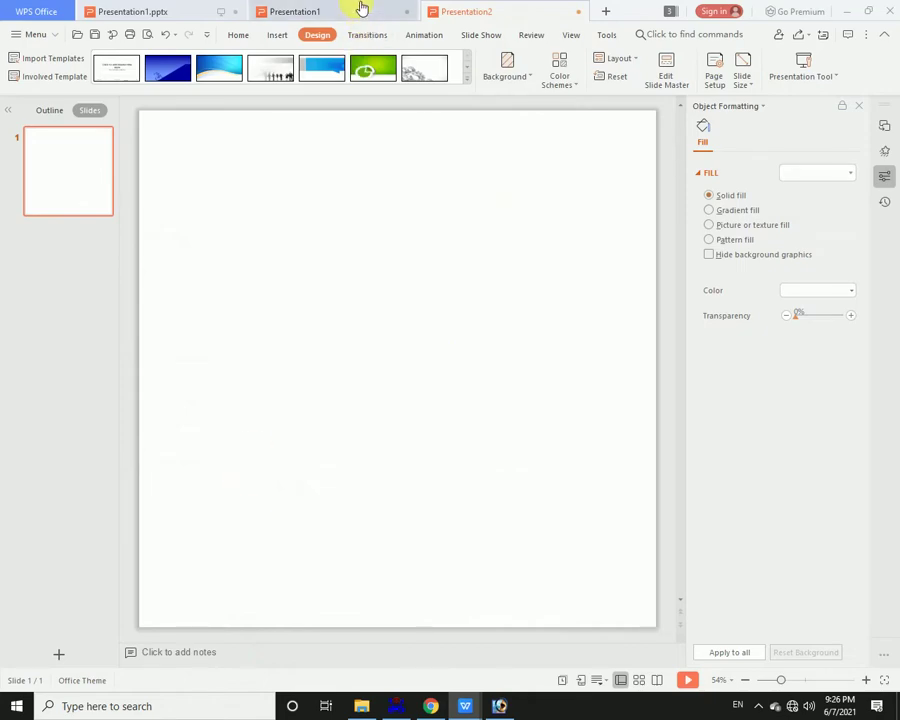
{"action": "mouse_move", "coordinate": [300, 11]}
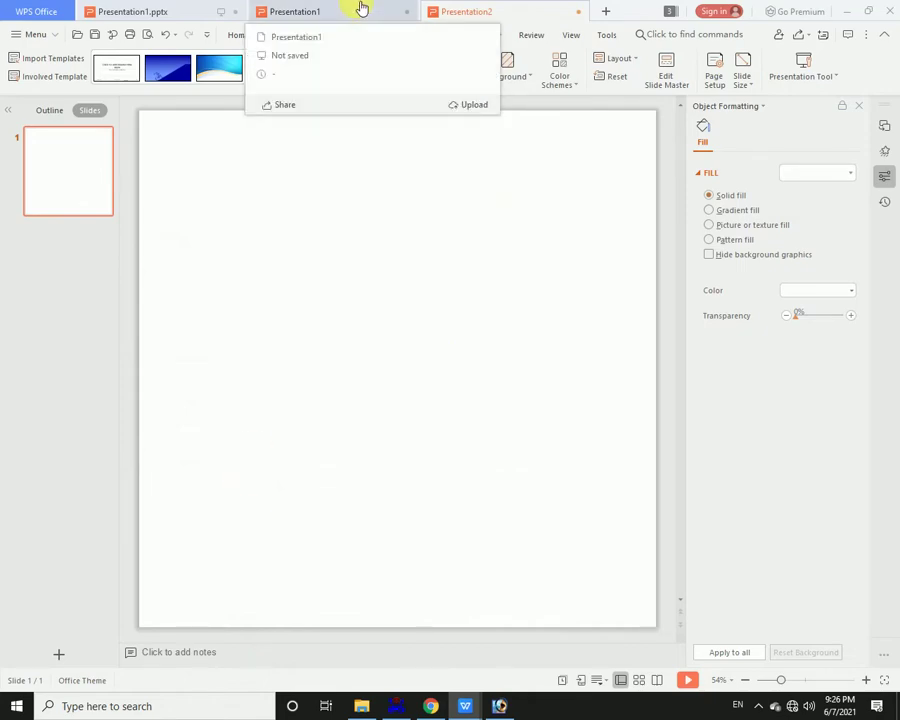
{"action": "left_click", "coordinate": [362, 8]}
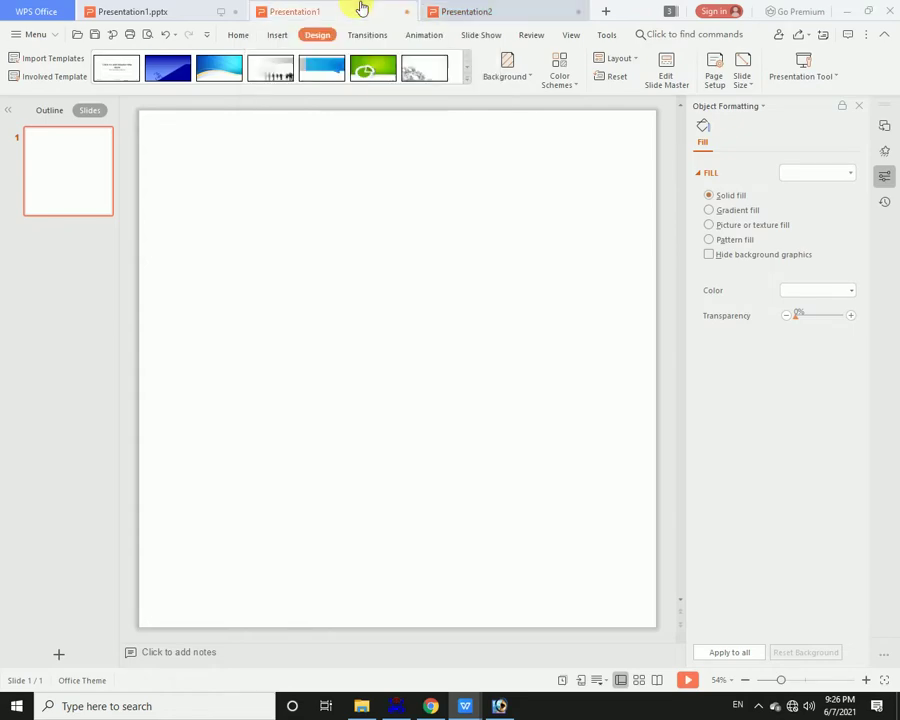
{"action": "left_click", "coordinate": [447, 375]}
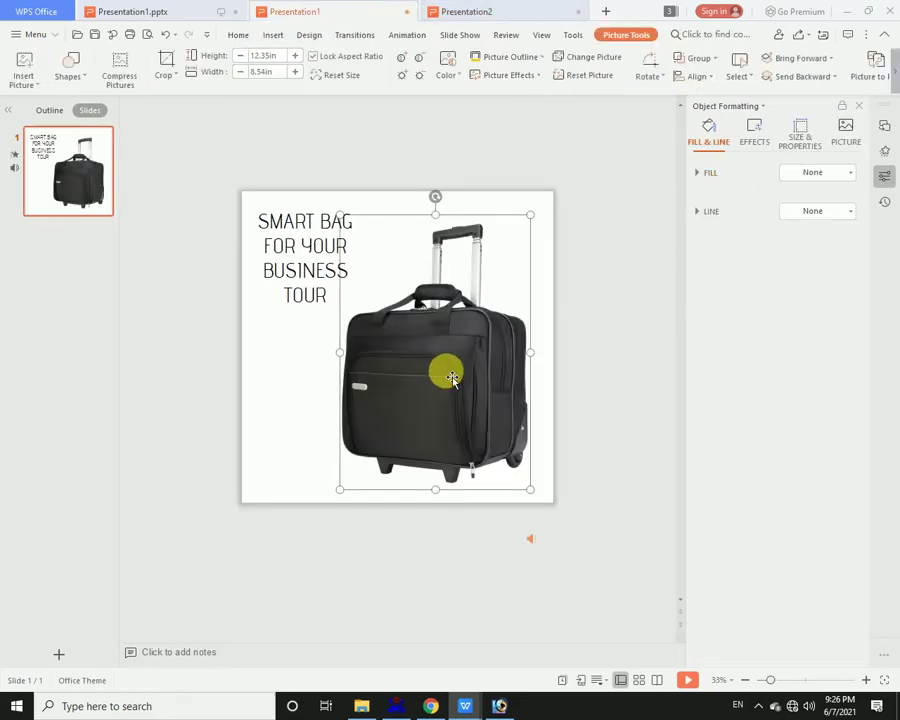
{"action": "left_click", "coordinate": [474, 12]}
{"action": "key", "text": "ctrl+v"}
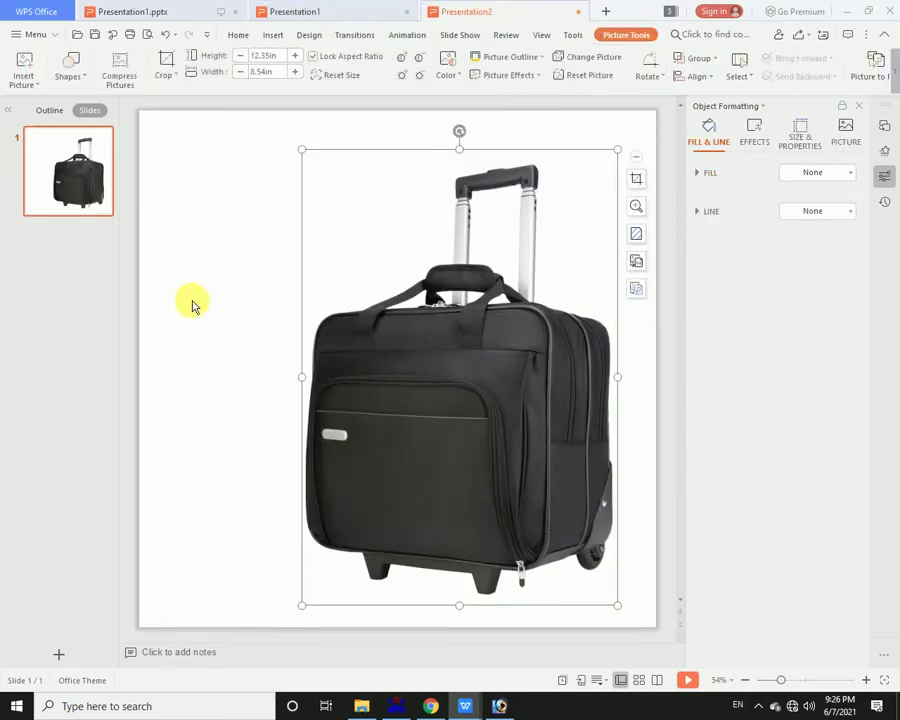
{"action": "left_click", "coordinate": [193, 301]}
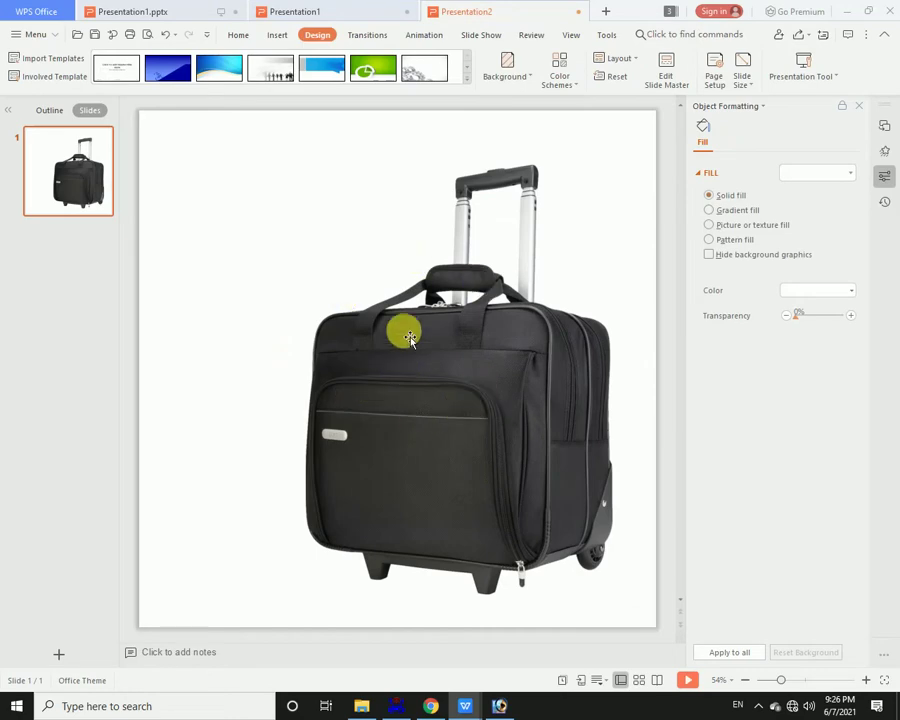
- Copy the 'SMART BAG FOR YOUR BUSINESS TOUR' title from Presentation1 onto the new slide
{"action": "left_click", "coordinate": [381, 10]}
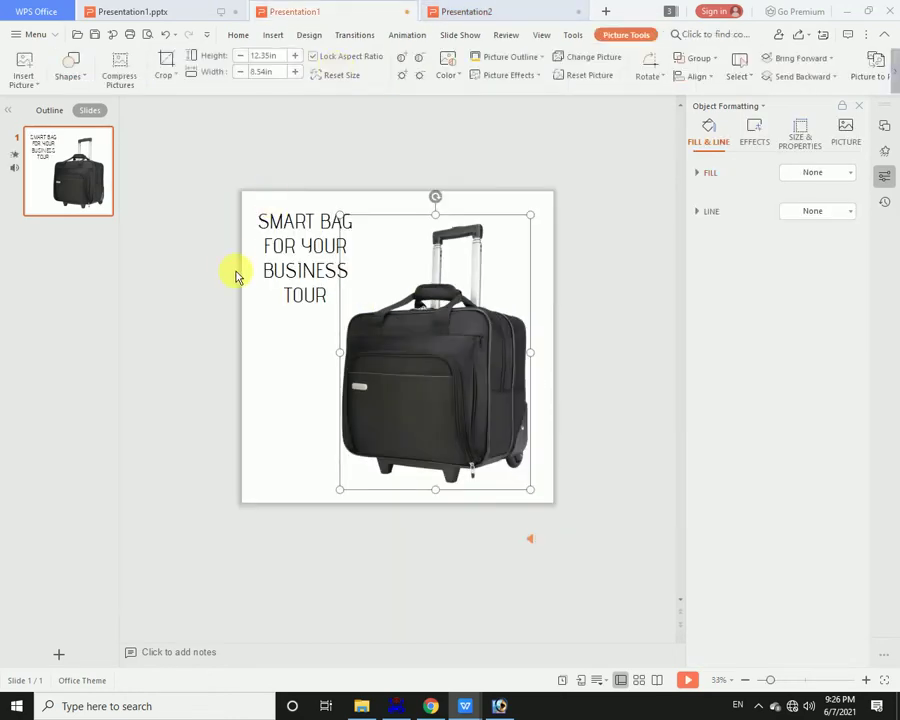
{"action": "left_click", "coordinate": [296, 302]}
{"action": "key", "text": "ctrl+c"}
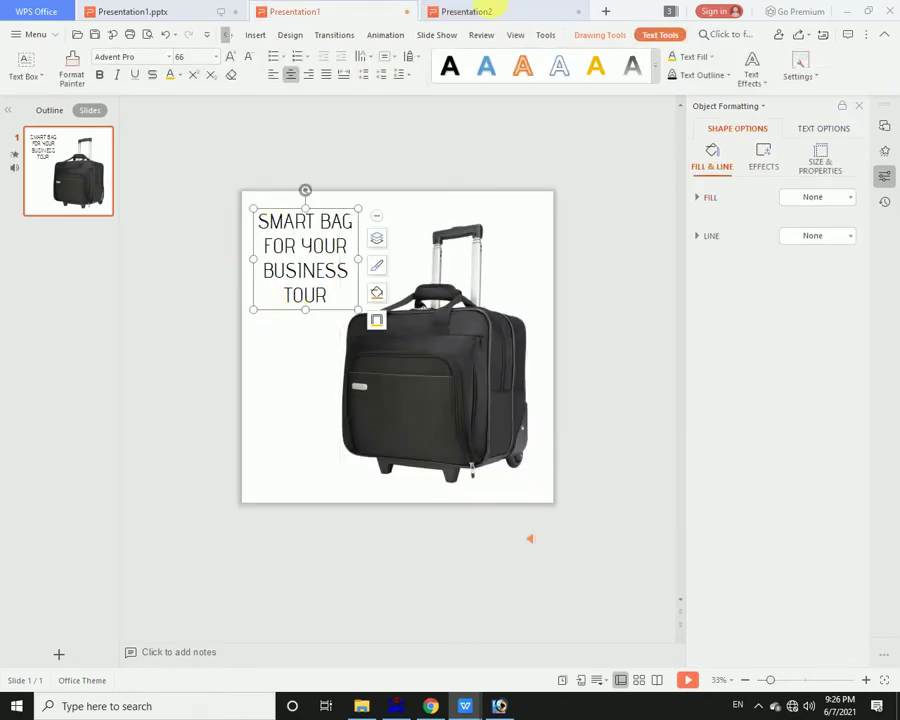
{"action": "left_click", "coordinate": [490, 11]}
{"action": "key", "text": "ctrl+v"}
{"action": "left_click", "coordinate": [204, 398]}
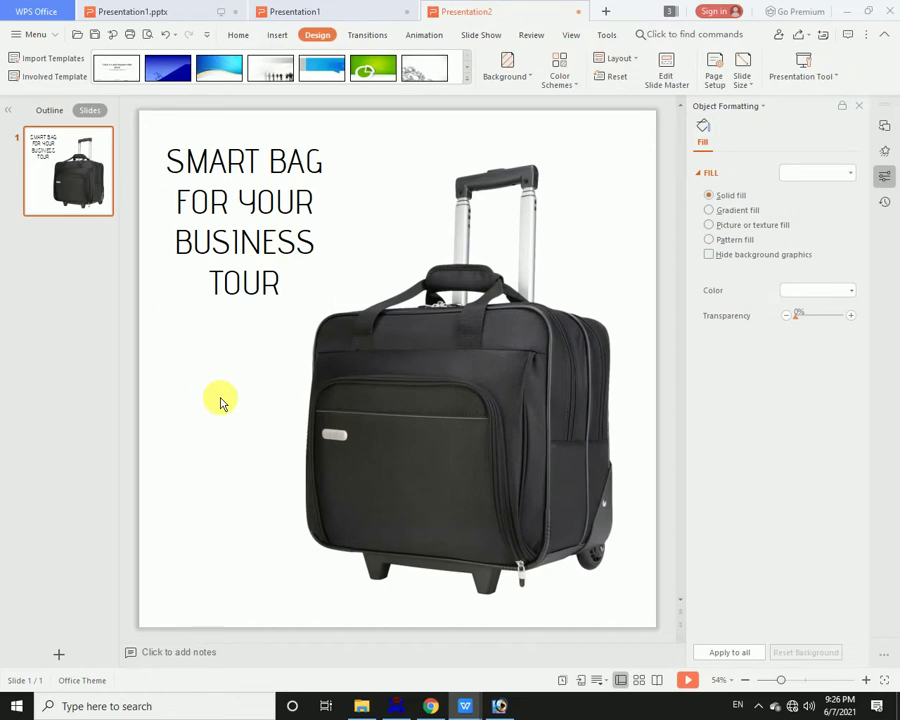
- Duplicate slide 1 and replace the new slide 2's title text with 'Strong Paded Handle'
{"action": "right_click", "coordinate": [80, 174]}
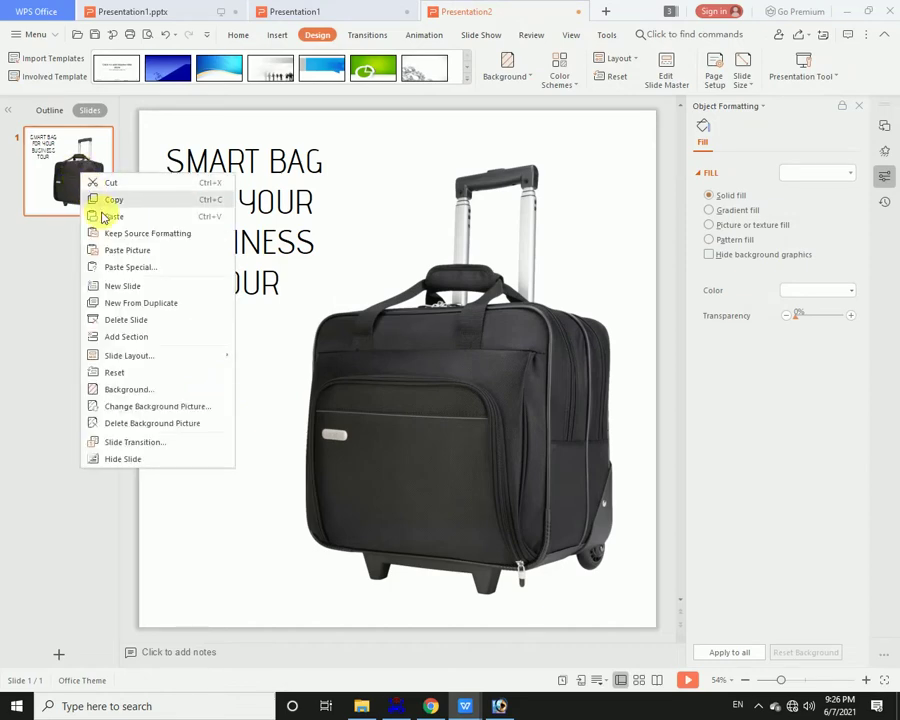
{"action": "left_click", "coordinate": [136, 304]}
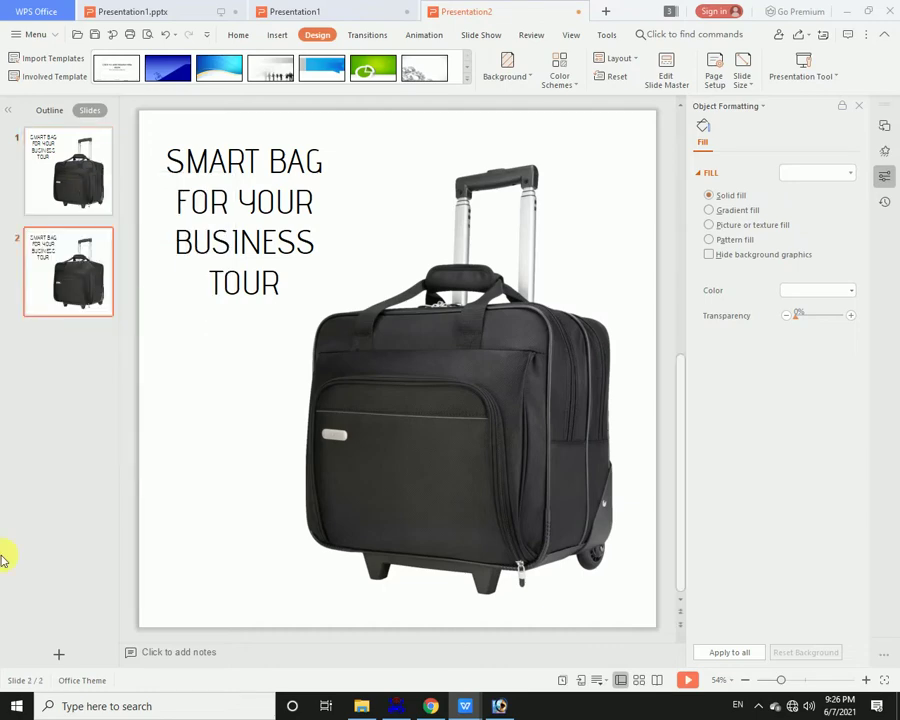
{"action": "left_click", "coordinate": [300, 244]}
{"action": "left_click_drag", "start_coordinate": [290, 294], "coordinate": [108, 145]}
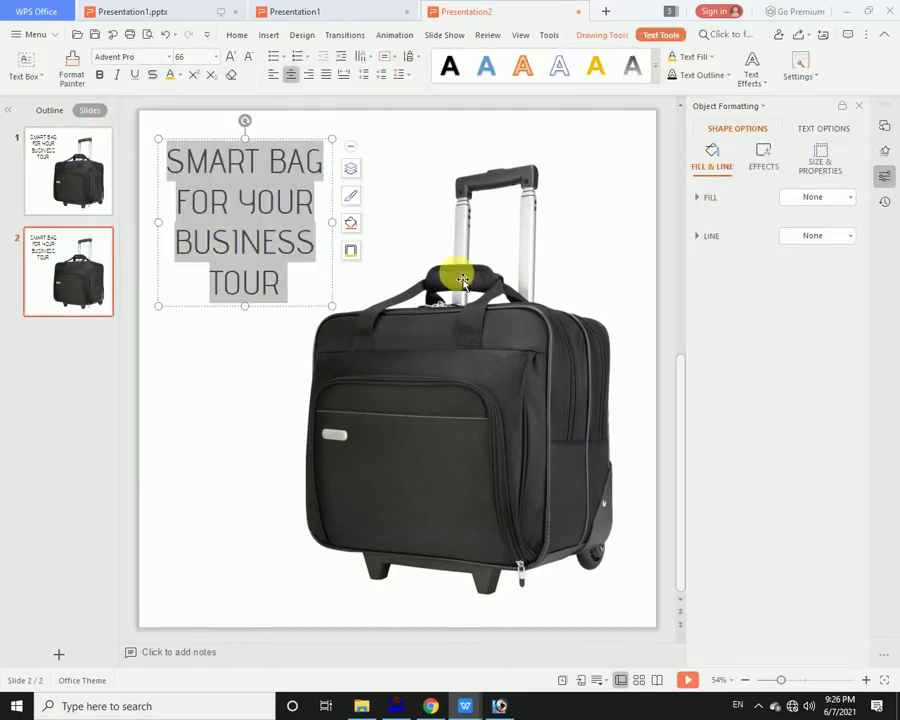
{"action": "type", "text": "H"}
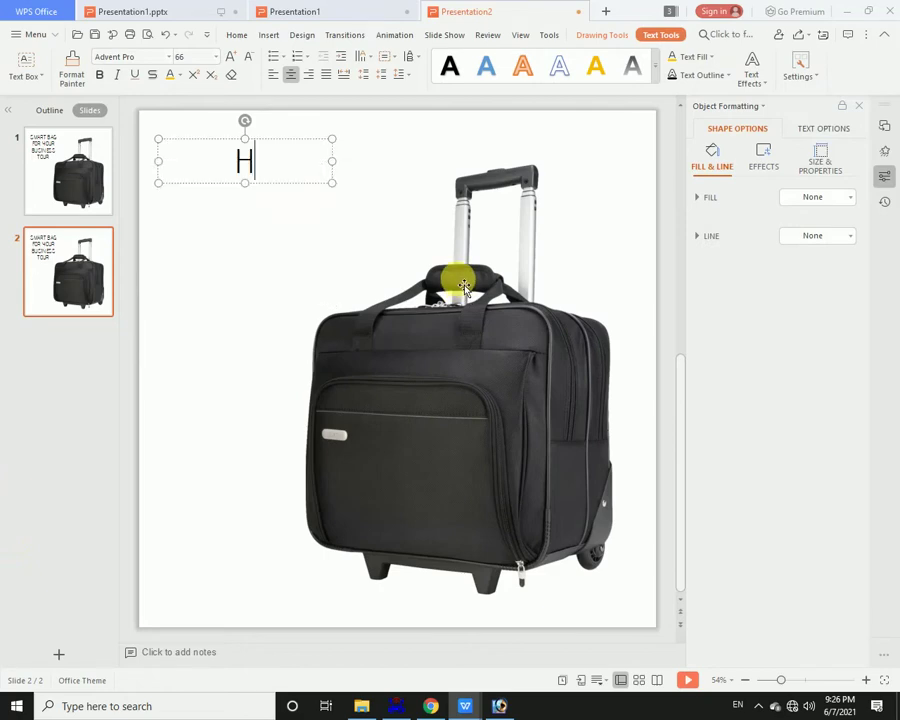
{"action": "type", "text": "andle "}
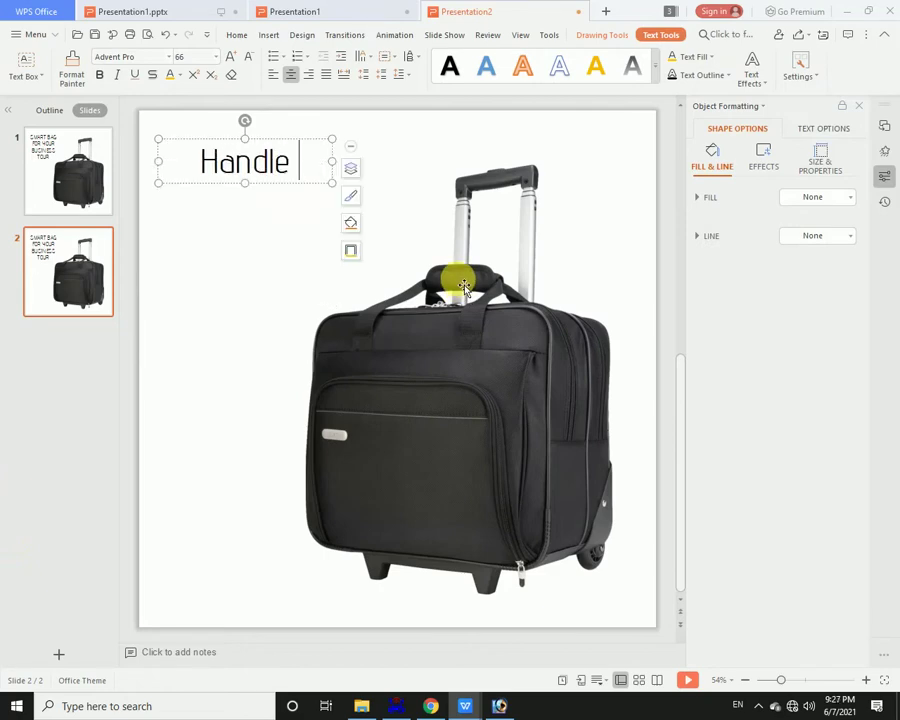
{"action": "type", "text": "WITH"}
{"action": "key", "text": "BackSpace"}
{"action": "key", "text": "BackSpace"}
{"action": "key", "text": "BackSpace"}
{"action": "key", "text": "BackSpace"}
{"action": "key", "text": "BackSpace"}
{"action": "key", "text": "BackSpace"}
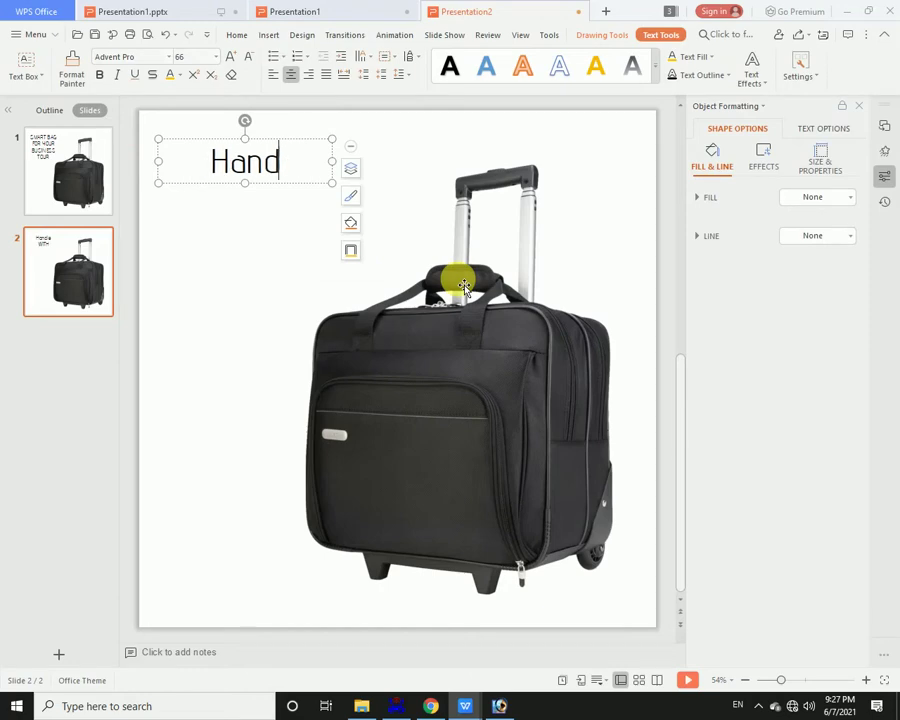
{"action": "key", "text": "BackSpace"}
{"action": "key", "text": "BackSpace"}
{"action": "key", "text": "BackSpace"}
{"action": "type", "text": "tr"}
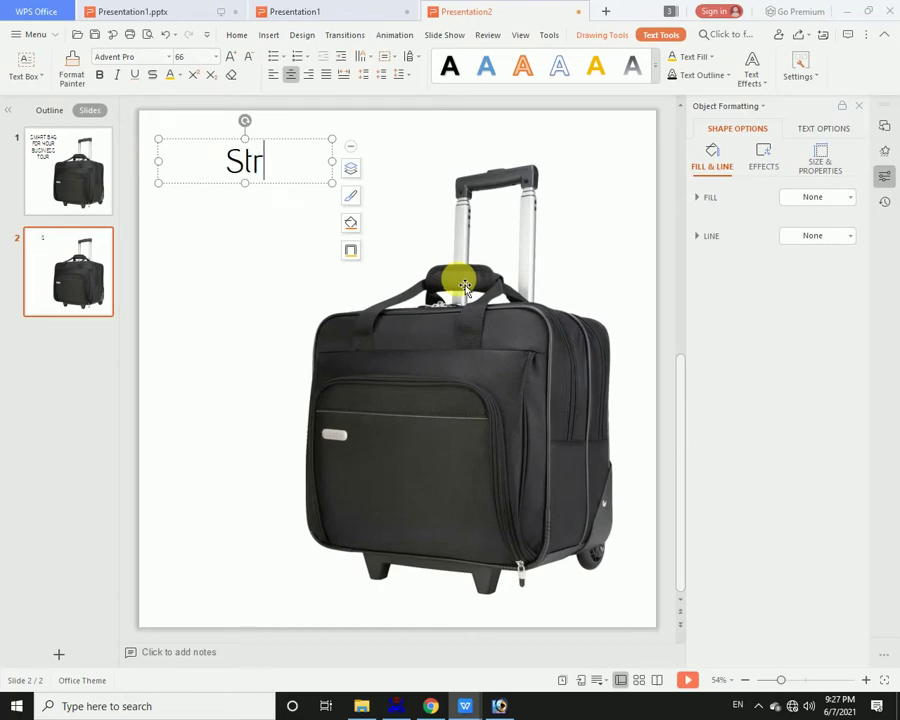
{"action": "type", "text": "ong Pa"}
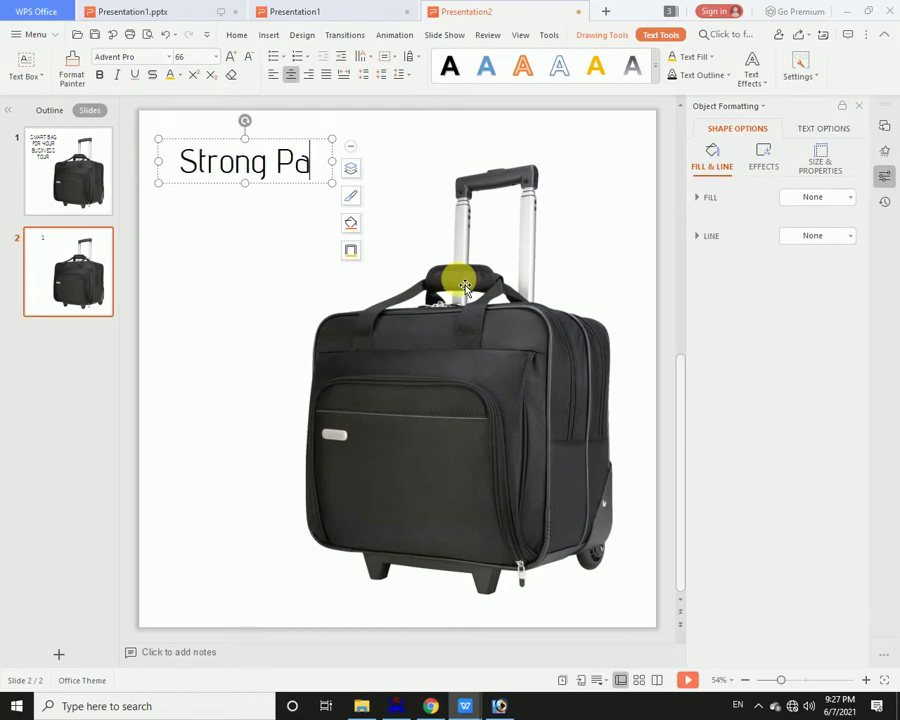
{"action": "type", "text": "ded Handle"}
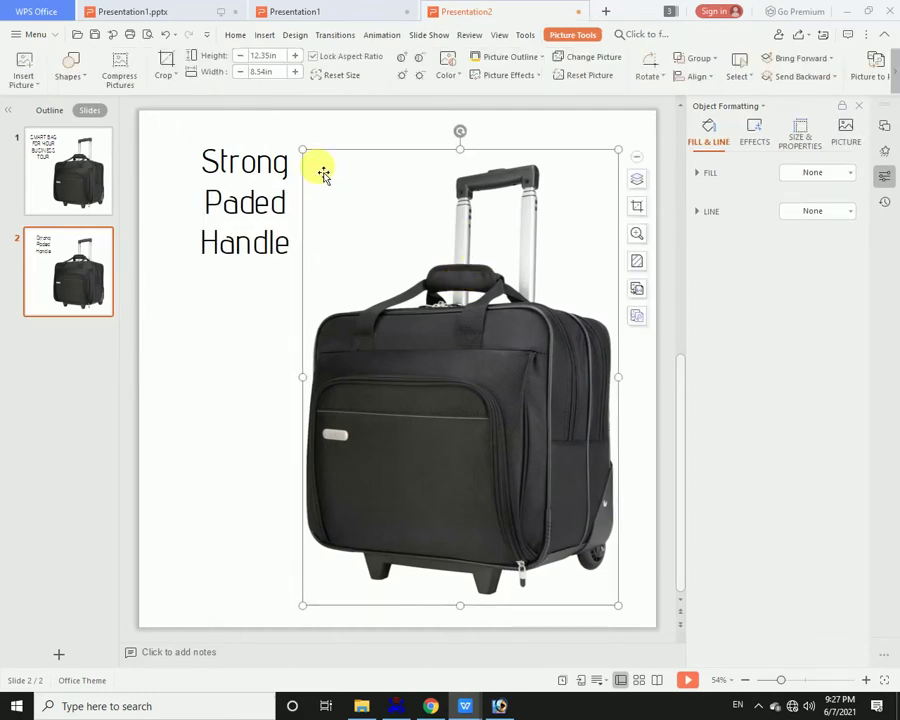
- Enlarge the bag picture on slide 2 and move it lower and right
{"action": "left_click_drag", "start_coordinate": [304, 151], "coordinate": [188, 104]}
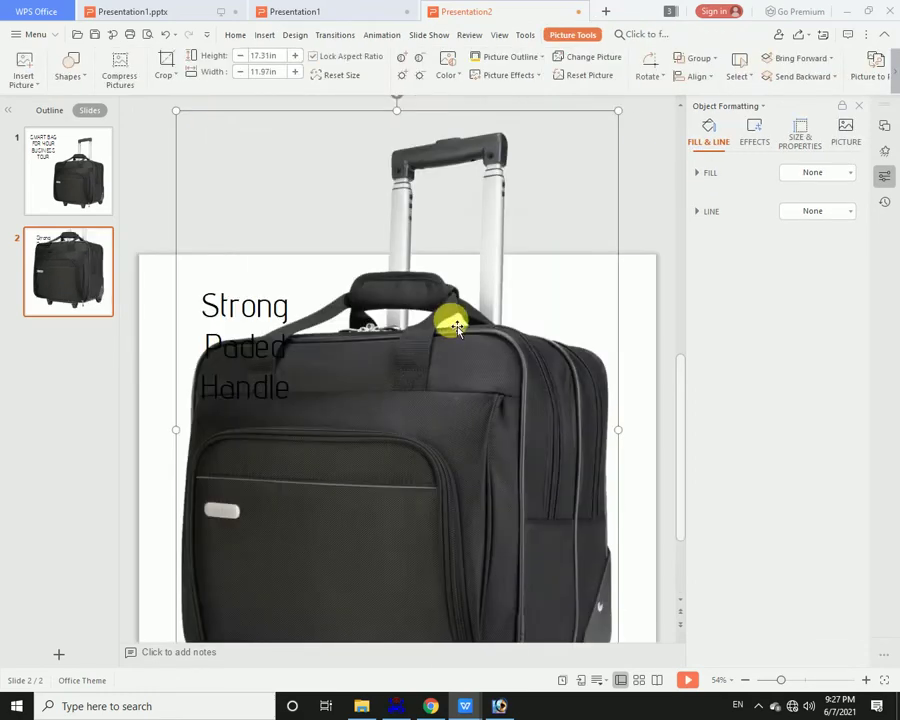
{"action": "left_click_drag", "start_coordinate": [416, 383], "coordinate": [434, 480]}
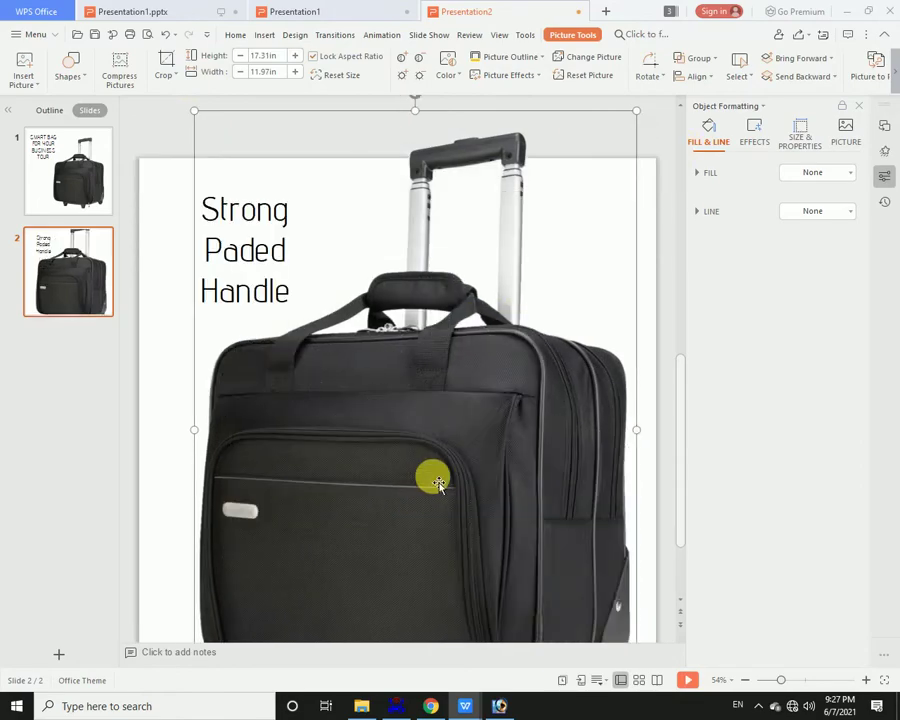
{"action": "left_click_drag", "start_coordinate": [637, 111], "coordinate": [738, 62]}
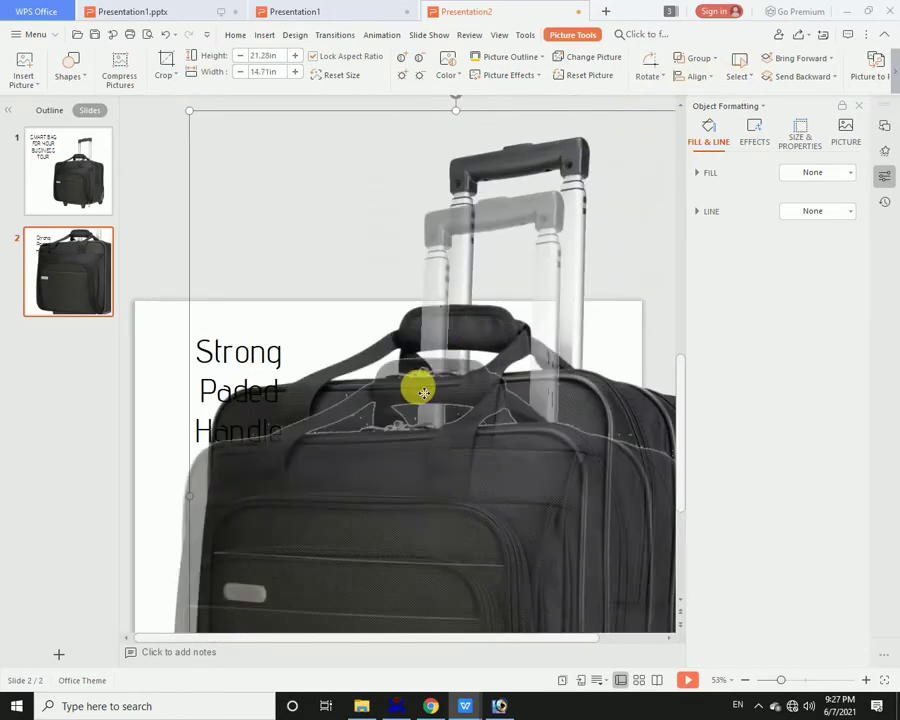
{"action": "left_click_drag", "start_coordinate": [414, 386], "coordinate": [404, 414]}
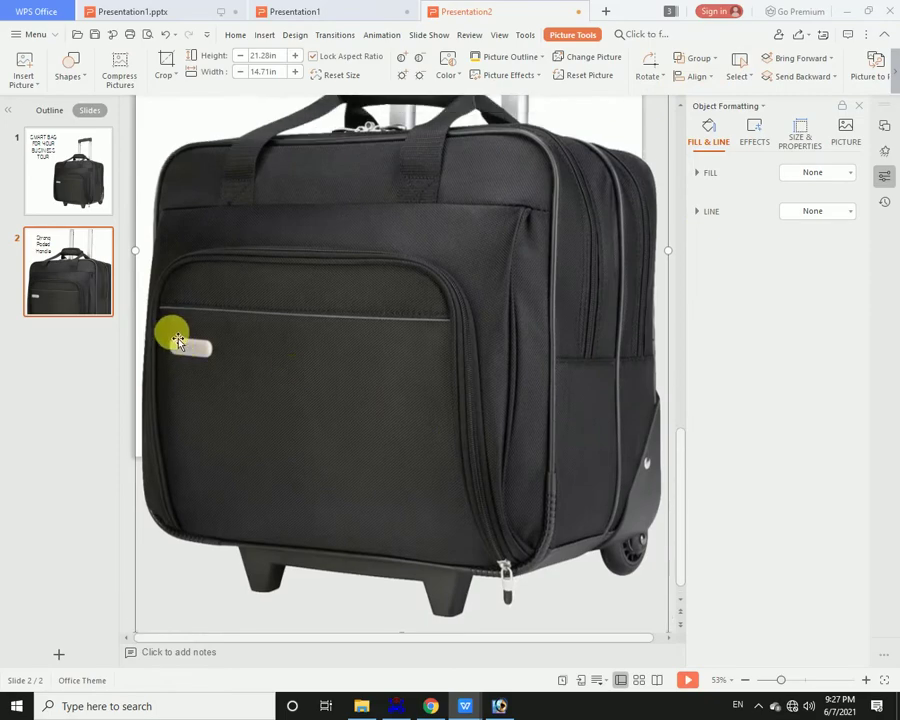
{"action": "scroll", "coordinate": [260, 338], "scroll_direction": "up", "scroll_amount": 3}
{"action": "scroll", "coordinate": [262, 345], "scroll_direction": "up", "scroll_amount": 2}
{"action": "scroll", "coordinate": [262, 345], "scroll_direction": "up", "scroll_amount": 1}
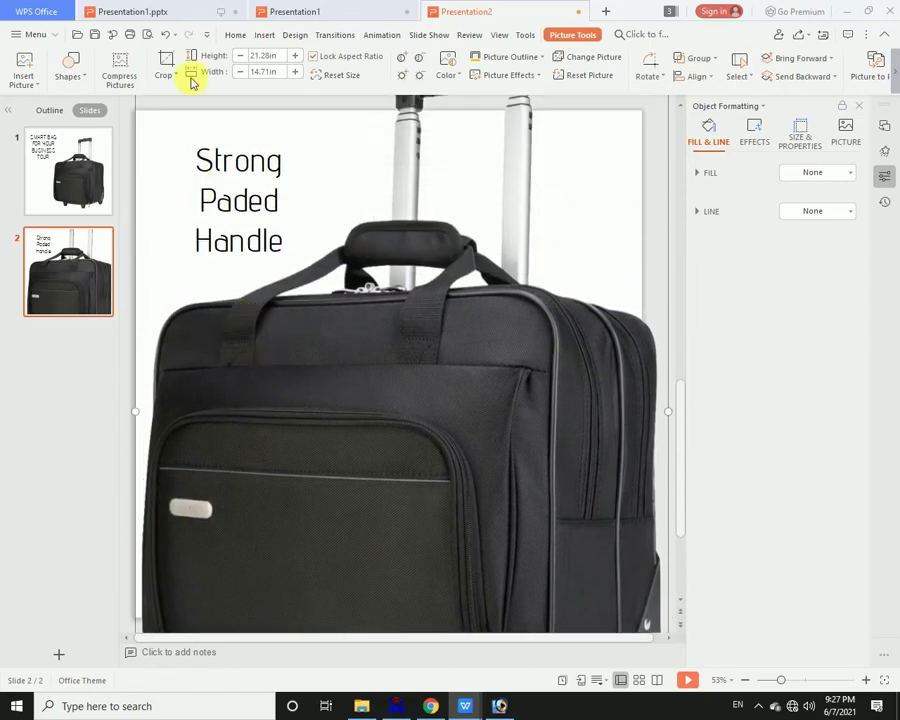
- Draw a yellow arrow from the label to the bag's handle
{"action": "left_click", "coordinate": [263, 36]}
{"action": "left_click", "coordinate": [224, 74]}
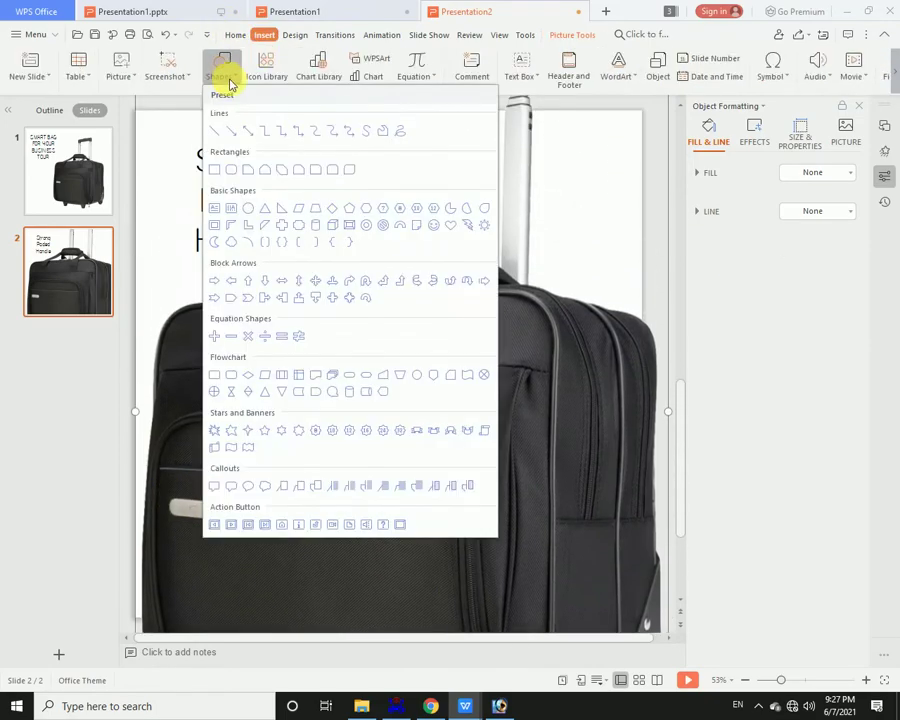
{"action": "left_click", "coordinate": [233, 133]}
{"action": "left_click_drag", "start_coordinate": [291, 202], "coordinate": [376, 238]}
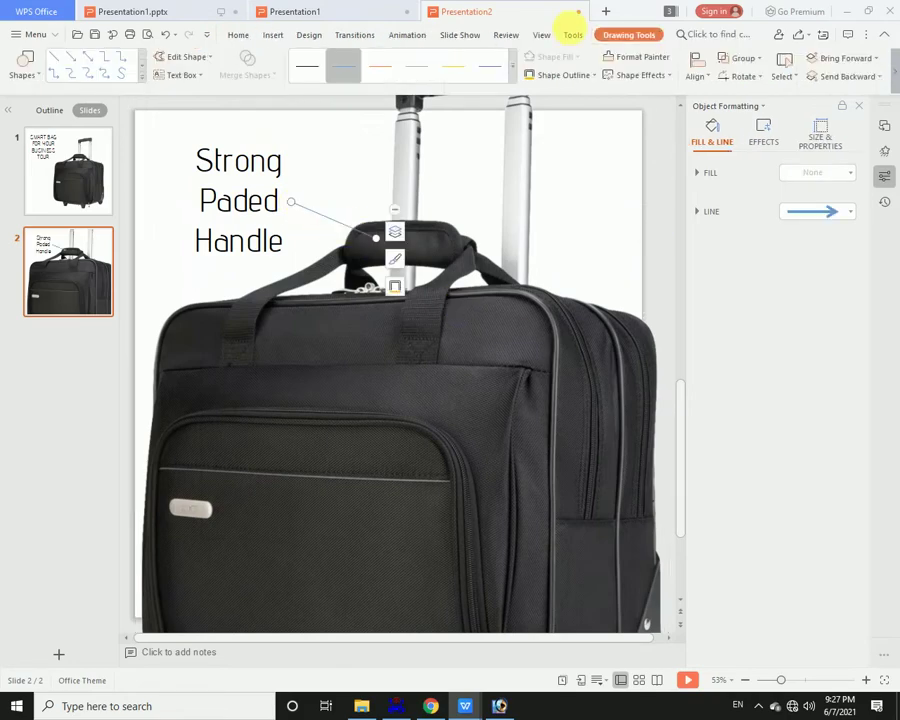
{"action": "left_click", "coordinate": [530, 75]}
{"action": "left_click", "coordinate": [565, 275]}
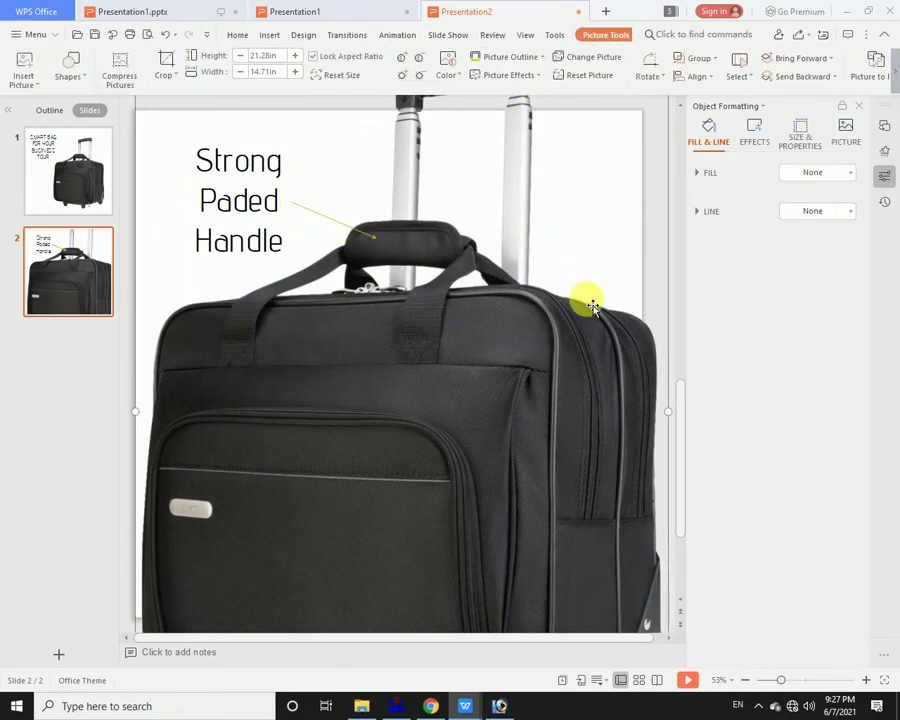
- Thicken the yellow arrow's outline to 2.25 pt weight
{"action": "left_click", "coordinate": [360, 231]}
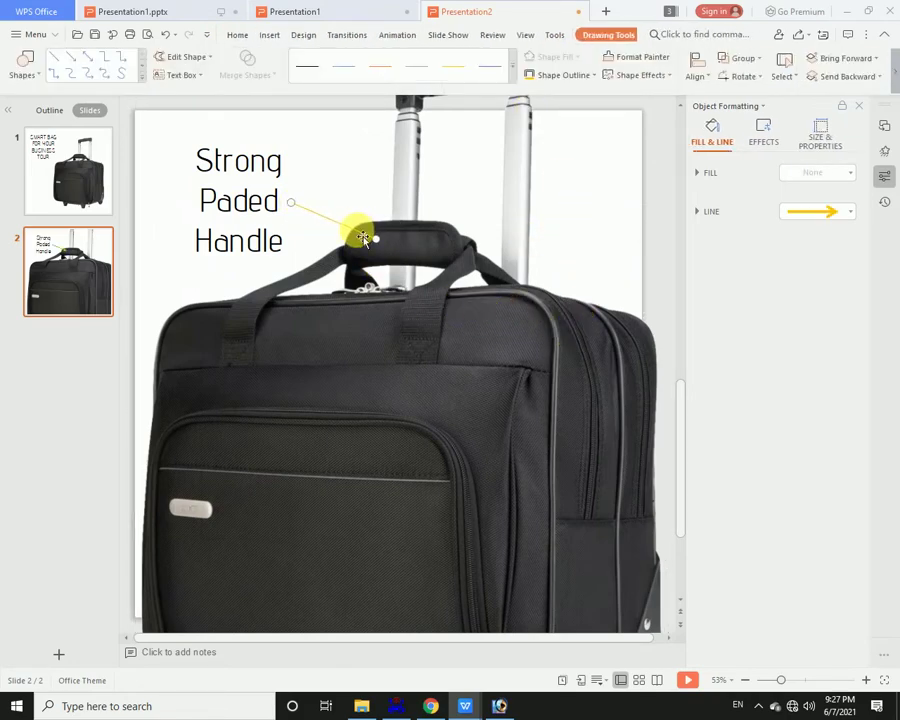
{"action": "left_click", "coordinate": [594, 78]}
{"action": "mouse_move", "coordinate": [560, 263]}
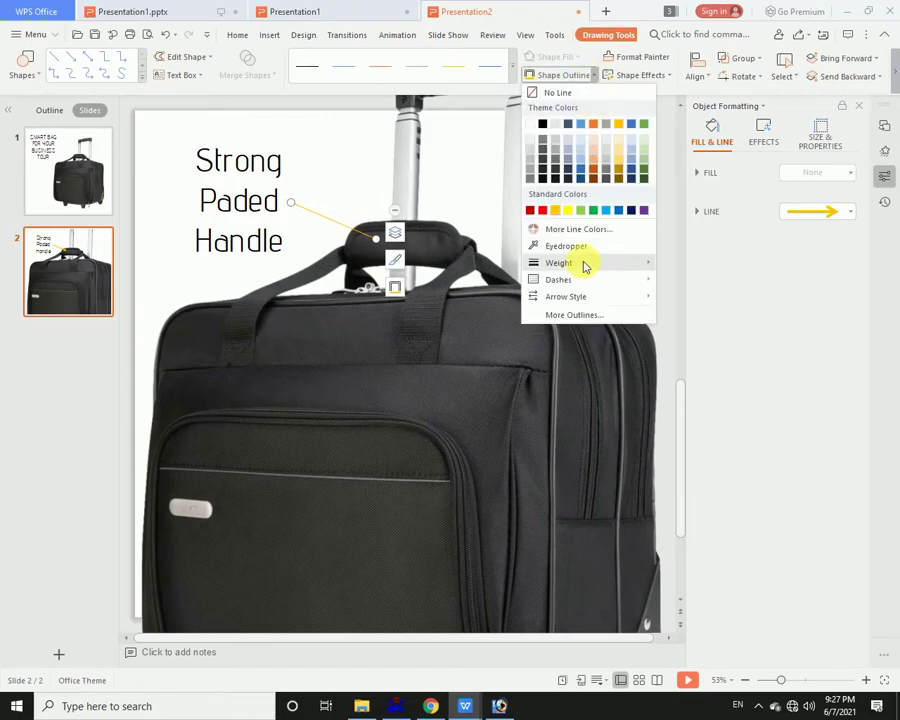
{"action": "left_click", "coordinate": [742, 340]}
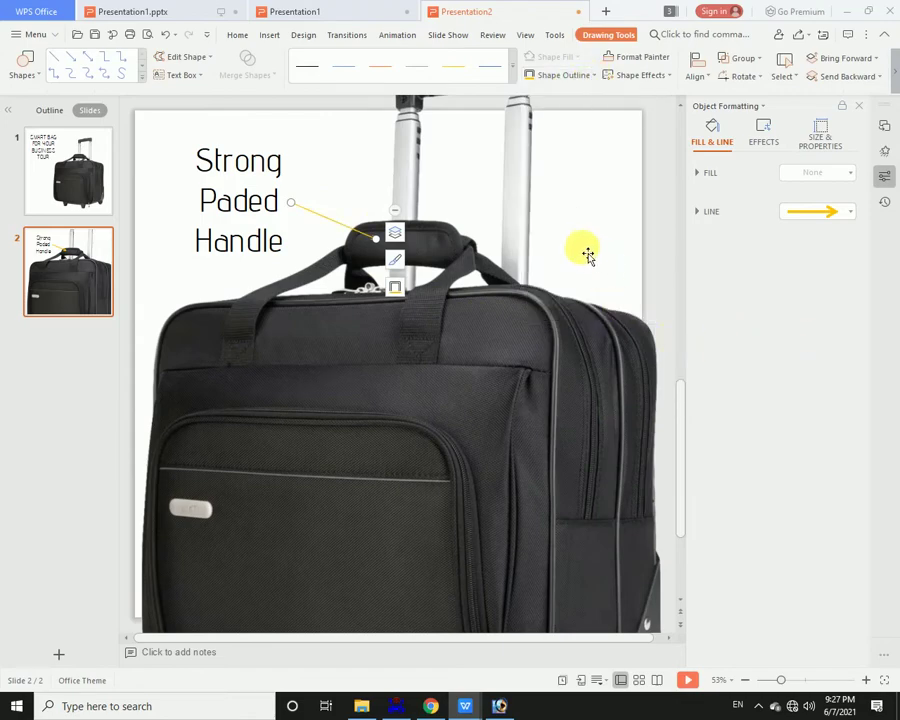
{"action": "left_click", "coordinate": [595, 78]}
{"action": "mouse_move", "coordinate": [560, 263]}
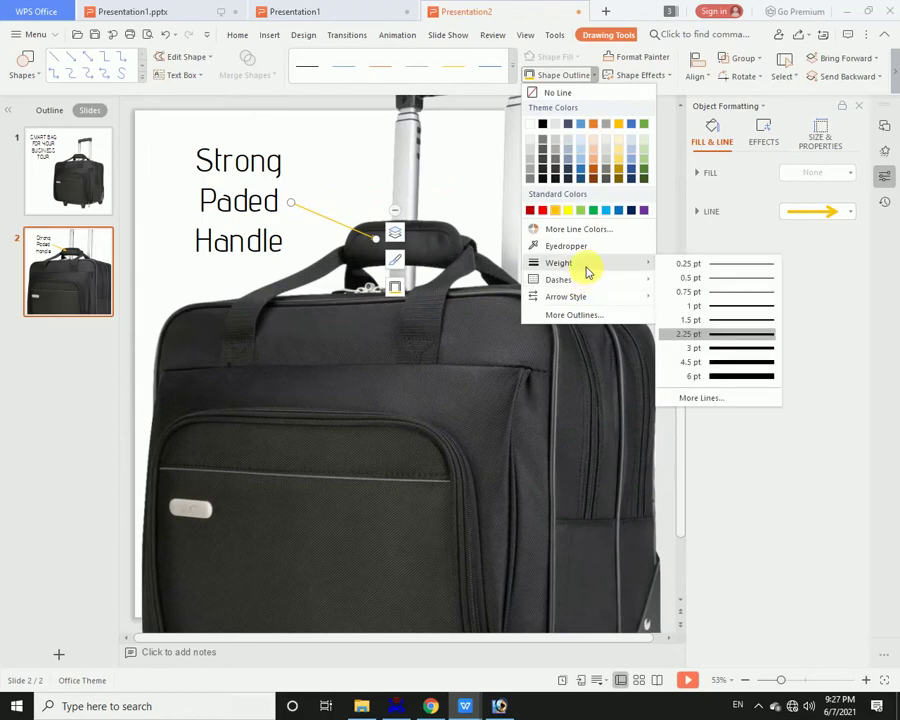
{"action": "left_click", "coordinate": [714, 370]}
{"action": "left_click", "coordinate": [615, 222]}
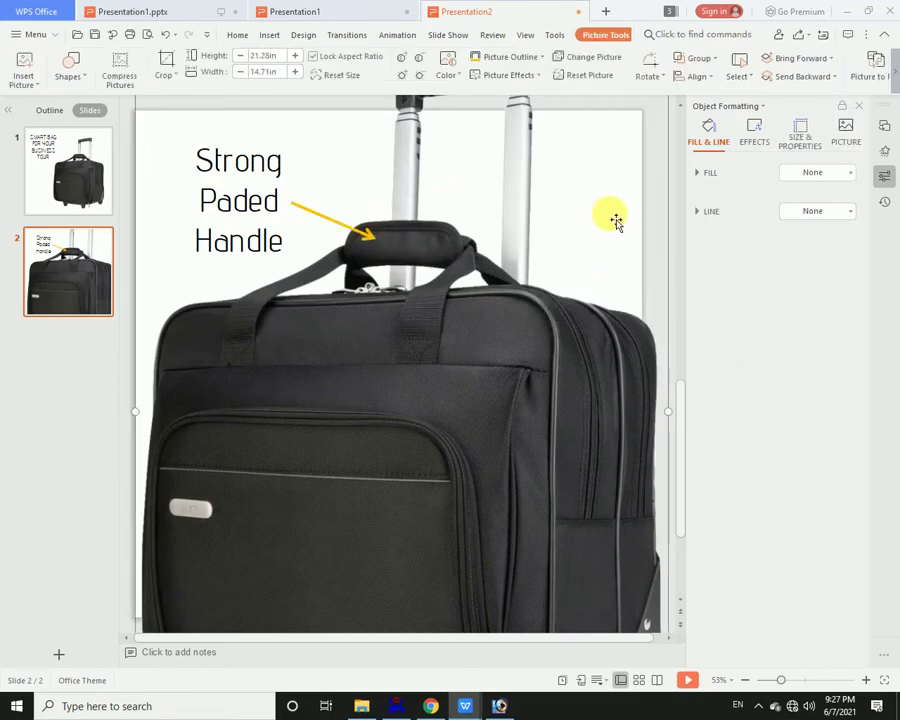
- Duplicate slide 2 as slide 3 and reposition its bag picture
{"action": "right_click", "coordinate": [40, 268]}
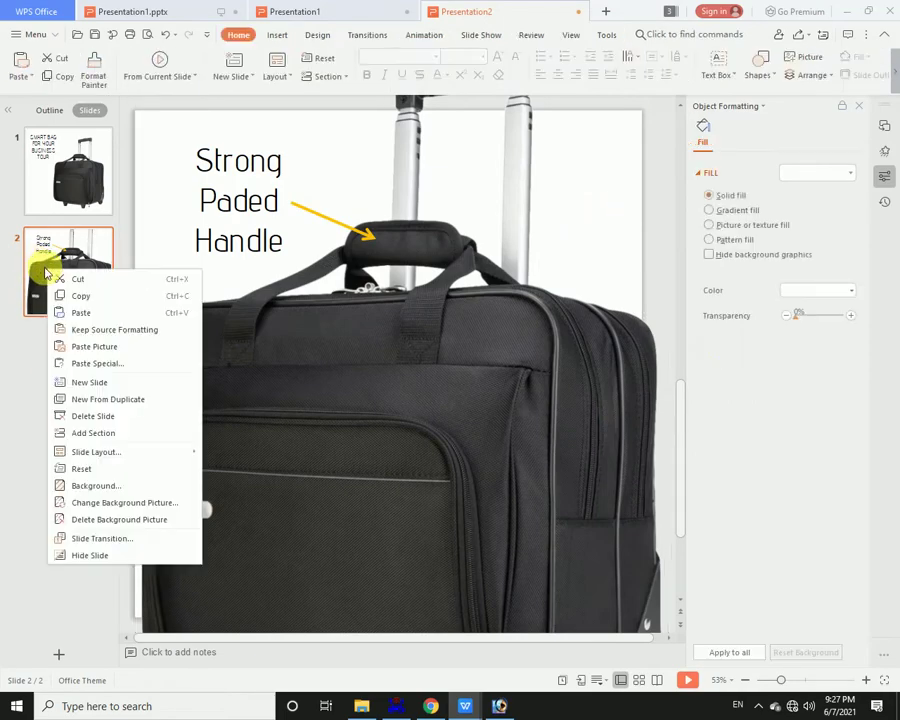
{"action": "left_click", "coordinate": [118, 400]}
{"action": "mouse_move", "coordinate": [460, 303]}
{"action": "left_mouse_down"}
{"action": "mouse_move", "coordinate": [476, 414]}
{"action": "mouse_move", "coordinate": [456, 376]}
{"action": "left_mouse_up"}
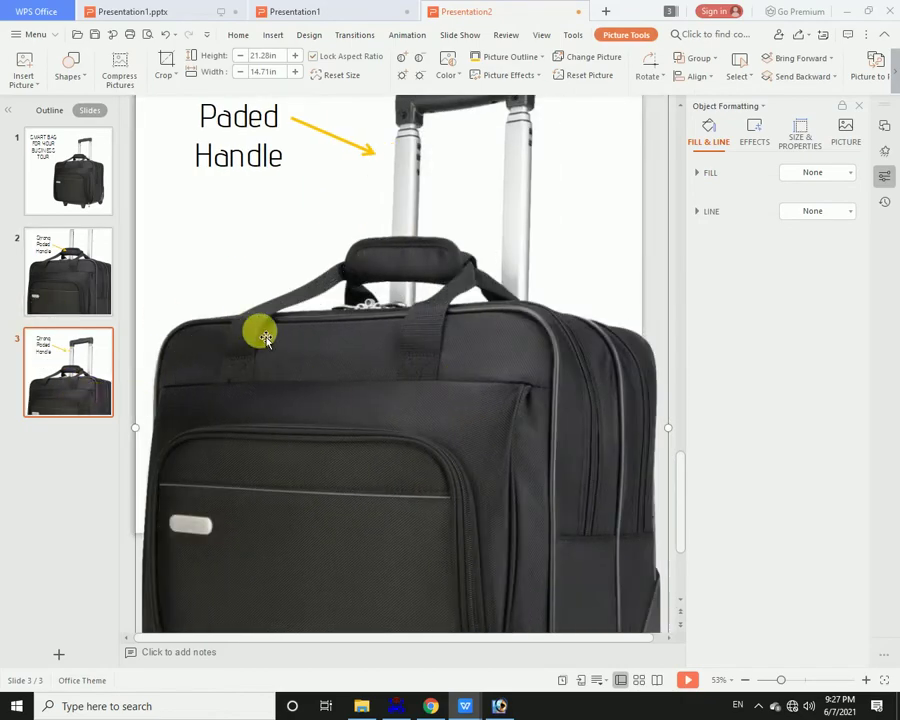
{"action": "scroll", "coordinate": [265, 338], "scroll_direction": "up", "scroll_amount": 2}
{"action": "scroll", "coordinate": [297, 336], "scroll_direction": "up", "scroll_amount": 3}
- Enlarge slide 2's bag picture and retype its label as 'Durable Handle system'
{"action": "scroll", "coordinate": [294, 336], "scroll_direction": "up", "scroll_amount": 1}
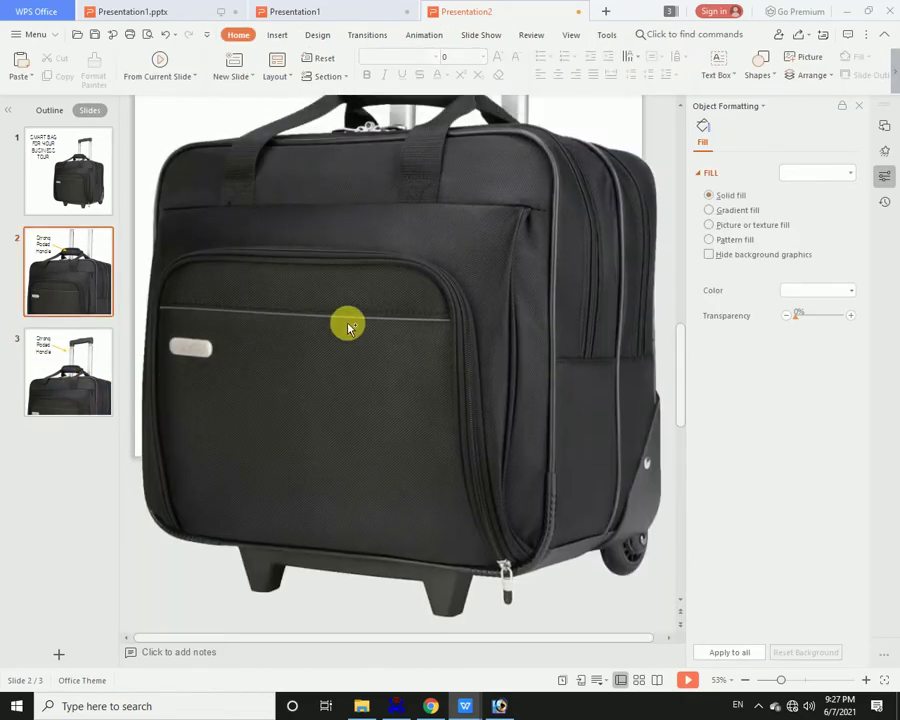
{"action": "scroll", "coordinate": [349, 327], "scroll_direction": "down", "scroll_amount": 3}
{"action": "left_click_drag", "start_coordinate": [412, 312], "coordinate": [418, 397]}
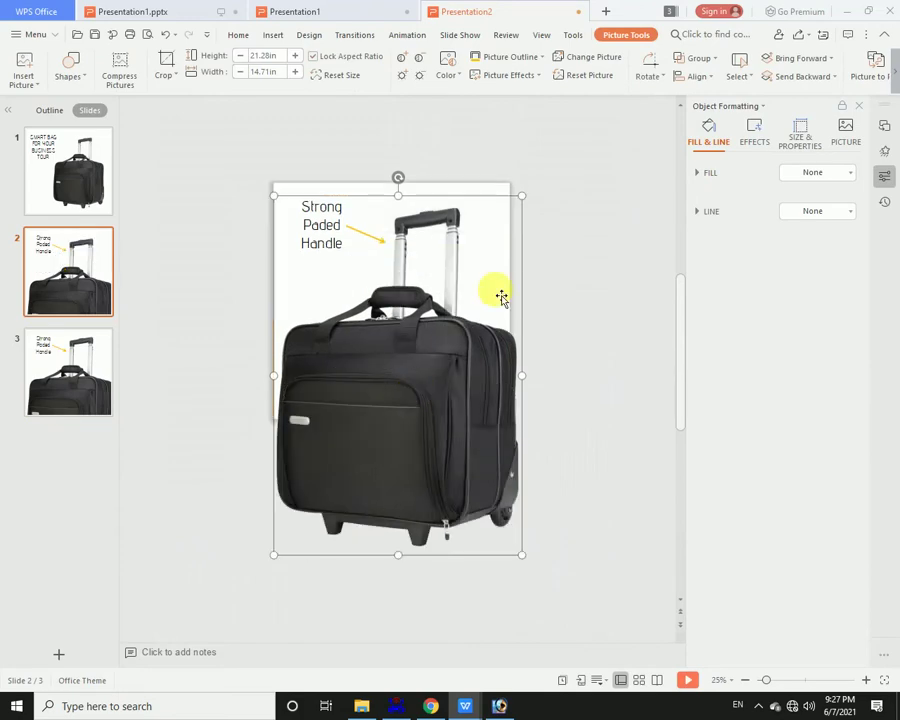
{"action": "left_click_drag", "start_coordinate": [522, 195], "coordinate": [550, 148]}
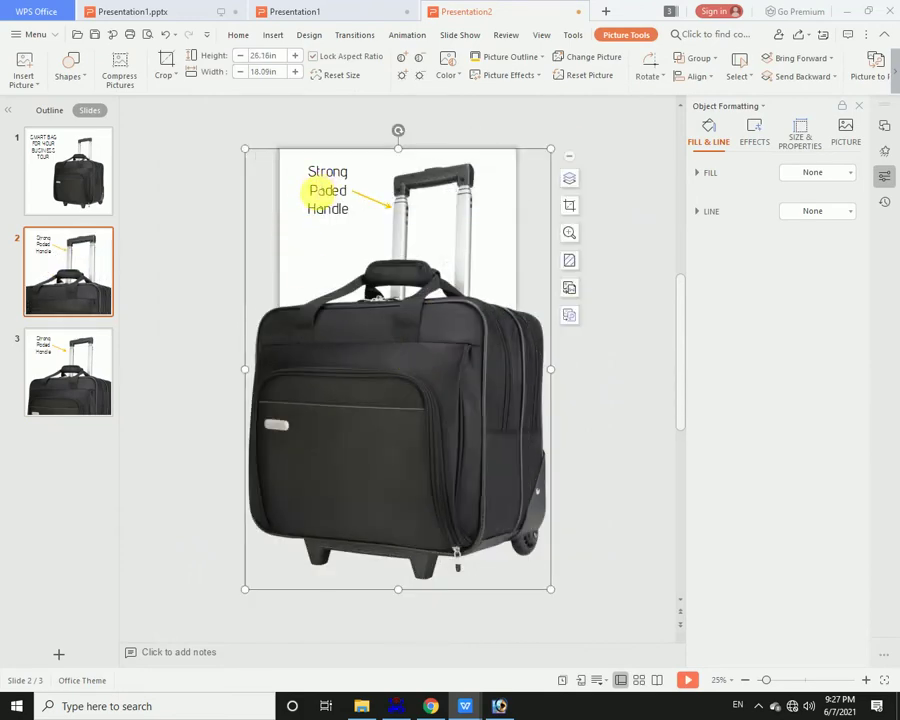
{"action": "left_click_drag", "start_coordinate": [314, 175], "coordinate": [363, 207]}
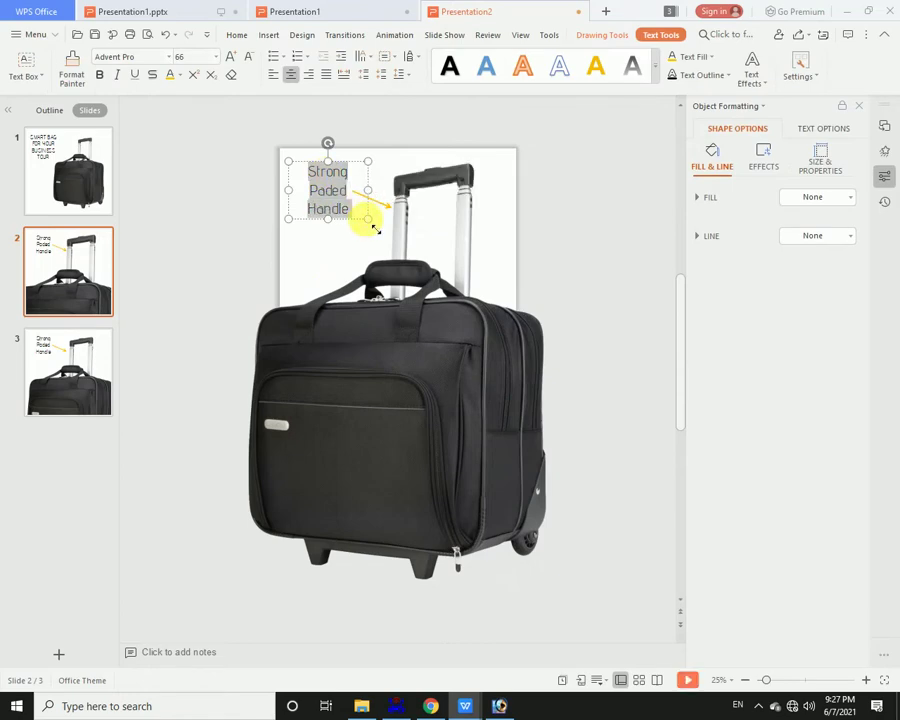
{"action": "type", "text": "Durable Han"}
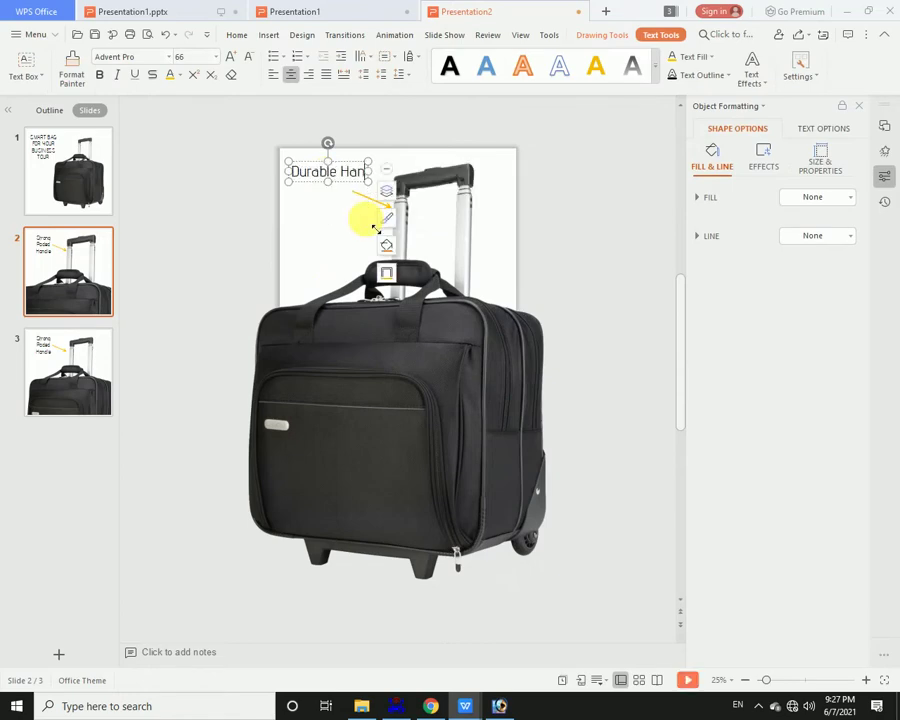
{"action": "type", "text": "dle system"}
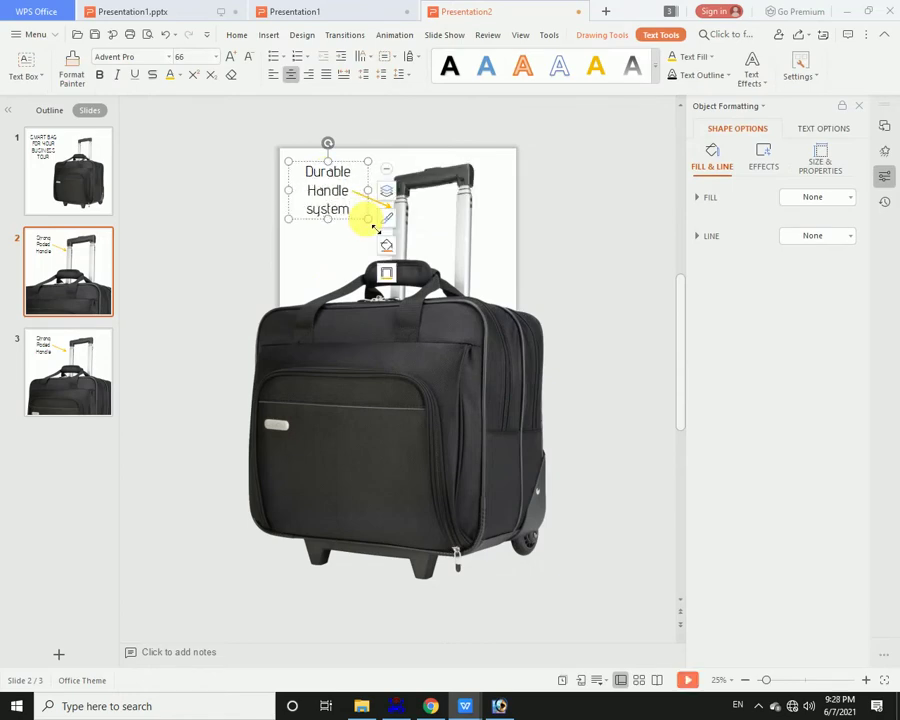
{"action": "left_click", "coordinate": [510, 250]}
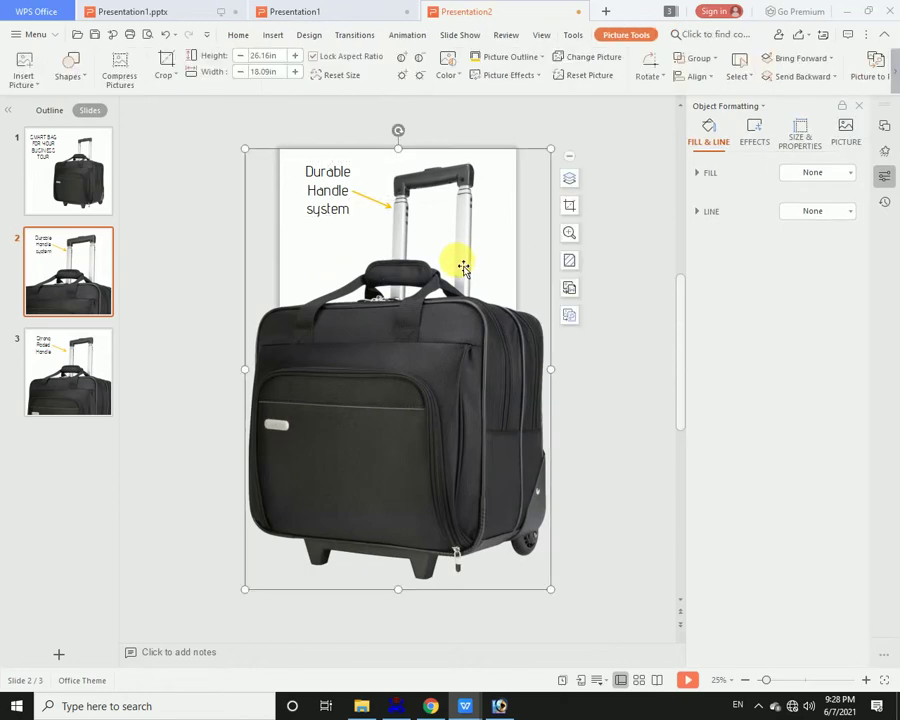
- Duplicate slide 3 as slide 4, enlarge its bag picture and delete the yellow arrow
{"action": "right_click", "coordinate": [80, 384]}
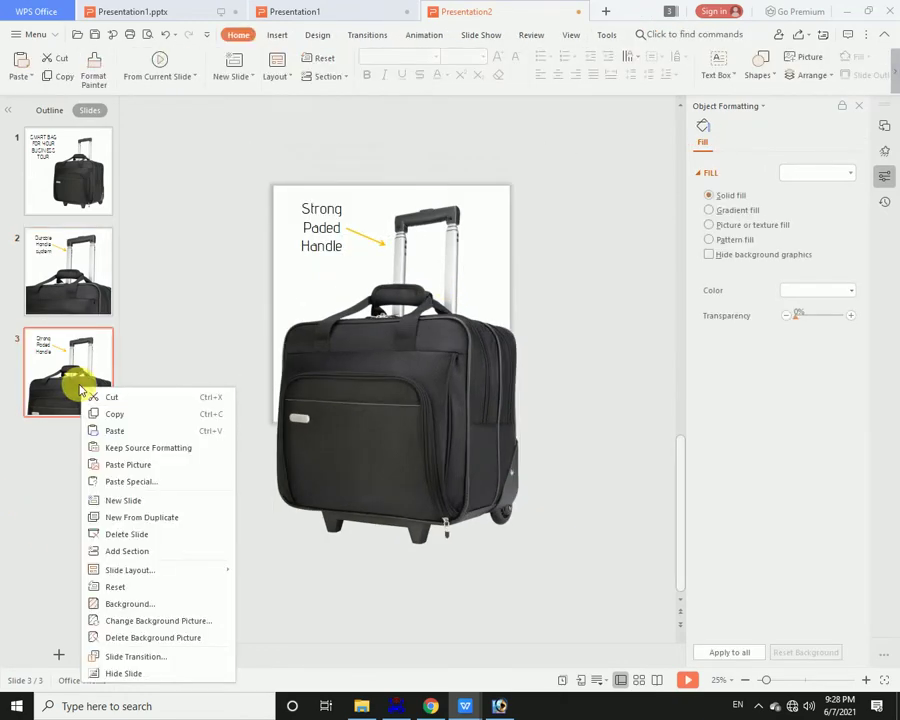
{"action": "left_click", "coordinate": [138, 517]}
{"action": "left_click", "coordinate": [440, 352]}
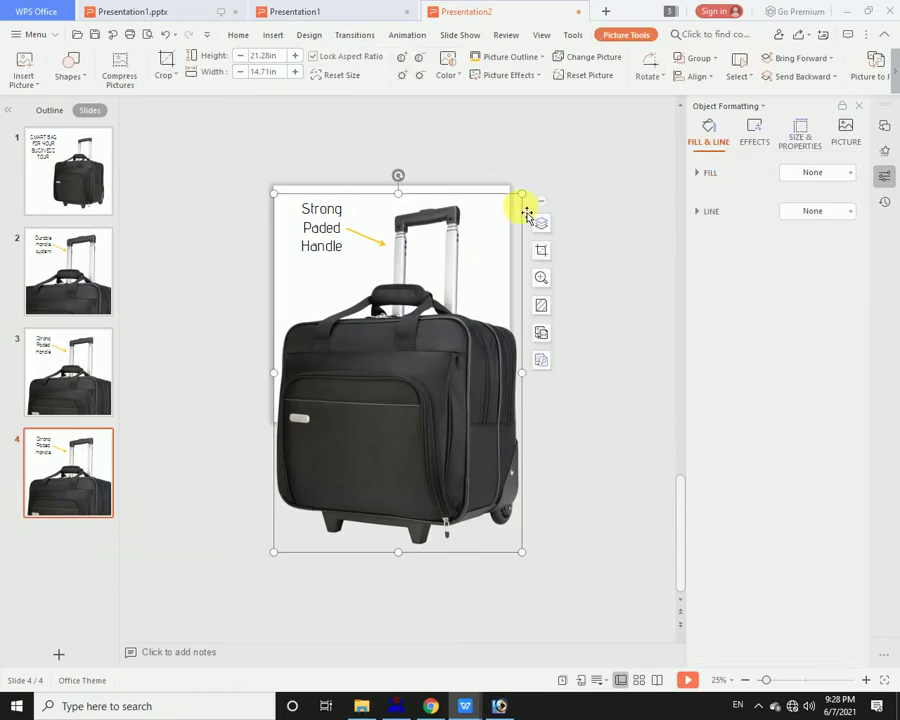
{"action": "left_click_drag", "start_coordinate": [522, 192], "coordinate": [625, 110]}
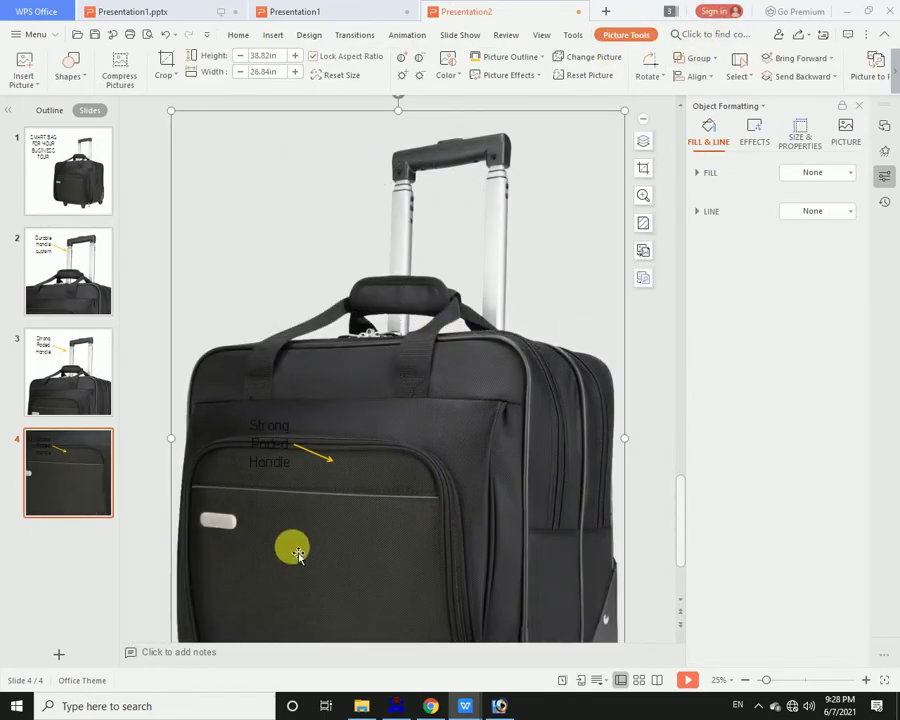
{"action": "left_click", "coordinate": [322, 452]}
{"action": "key", "text": "Delete"}
- Enlarge slide 4's bag picture further into a close-up of the bag's top
{"action": "left_click", "coordinate": [568, 247]}
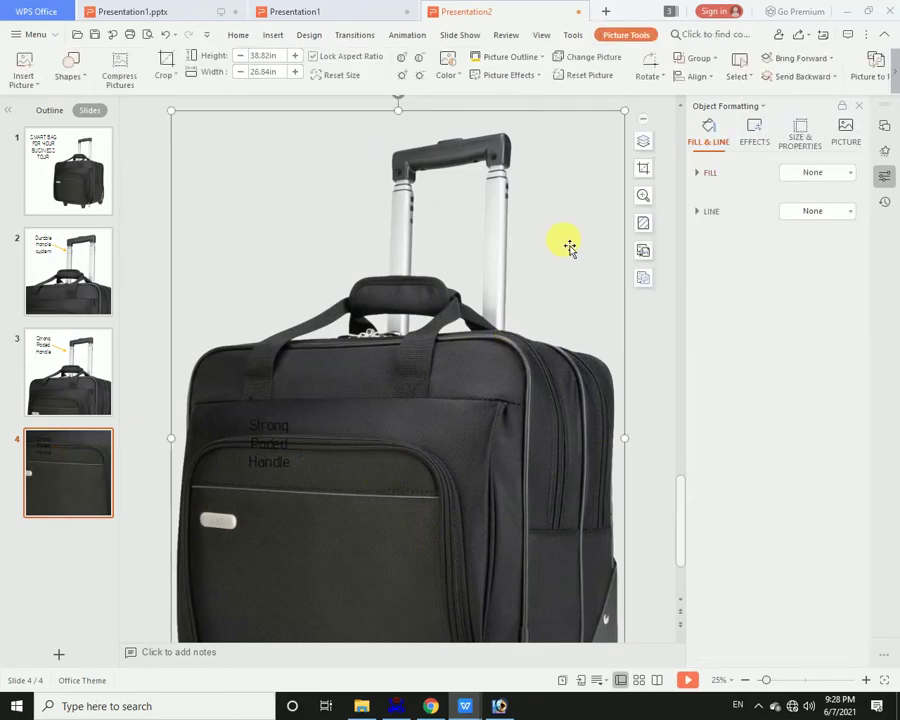
{"action": "left_click_drag", "start_coordinate": [625, 115], "coordinate": [720, 89]}
{"action": "left_click", "coordinate": [436, 436]}
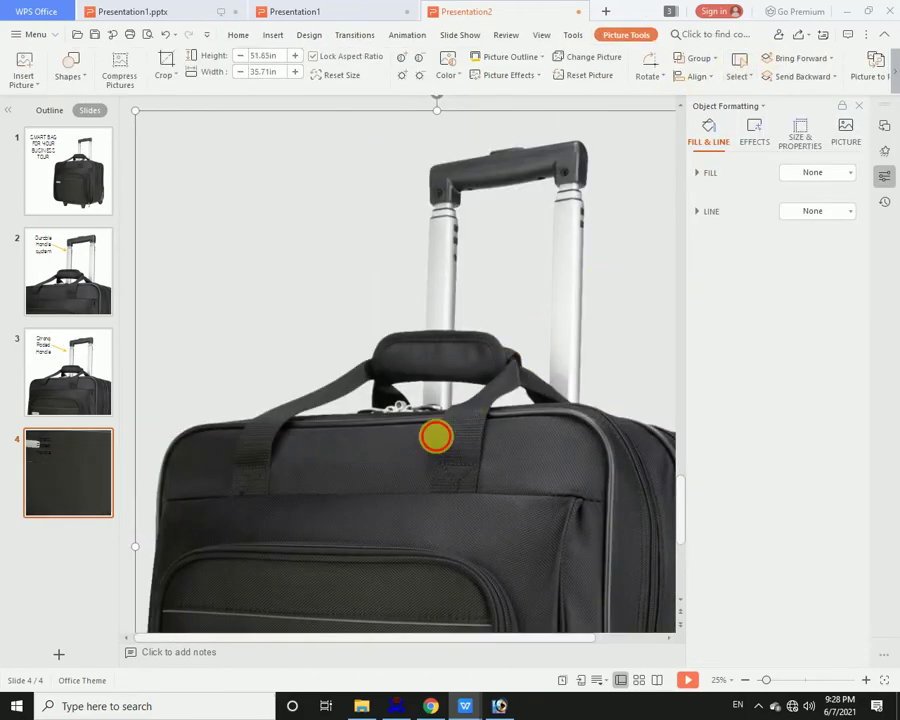
{"action": "left_click", "coordinate": [63, 454]}
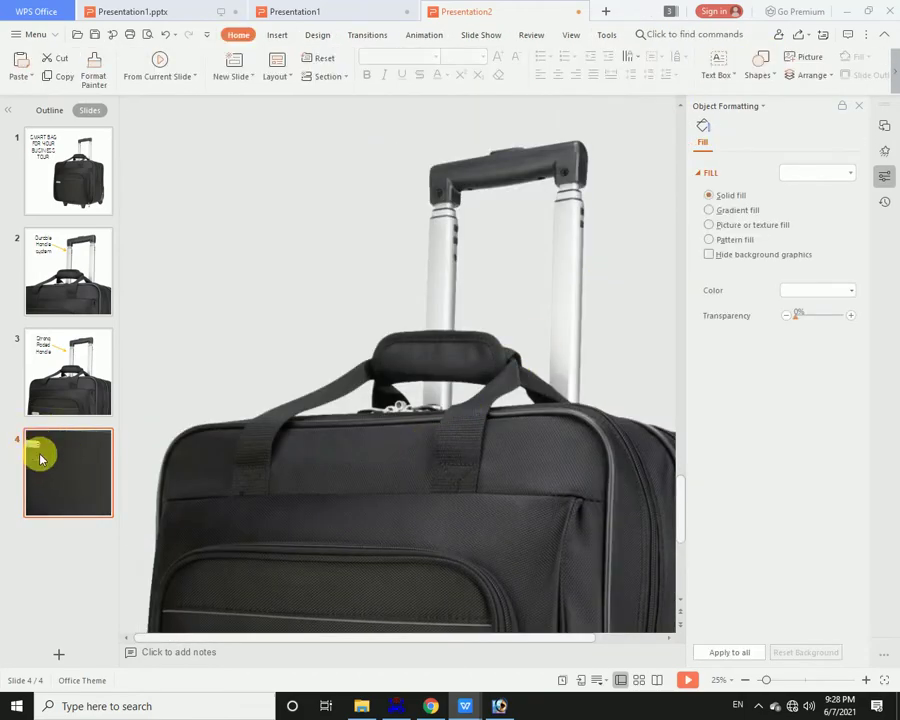
{"action": "left_click", "coordinate": [301, 548]}
{"action": "scroll", "coordinate": [303, 547], "scroll_direction": "down", "scroll_amount": 1}
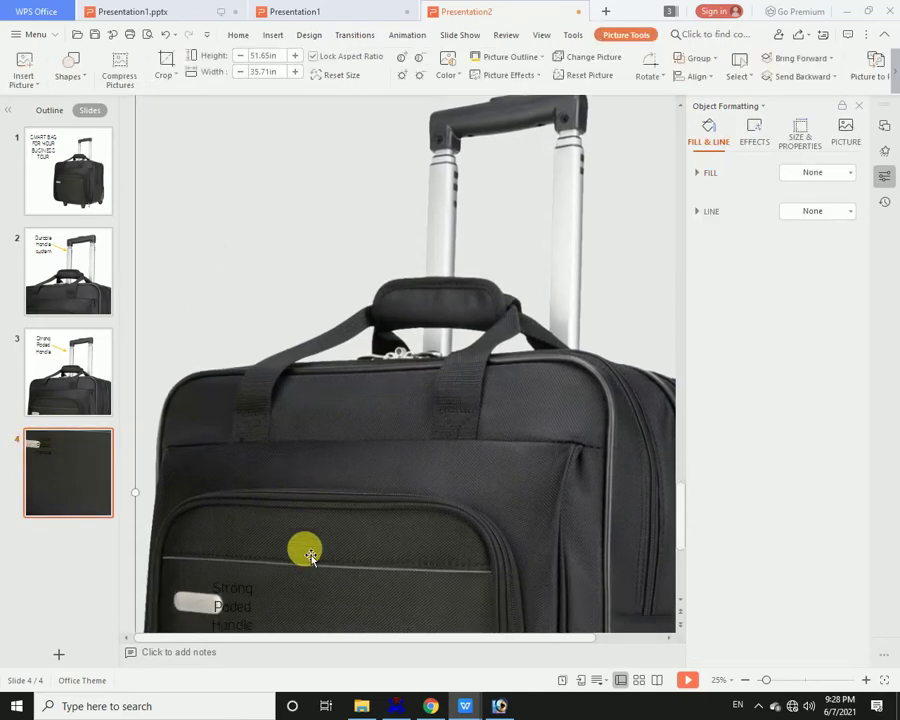
{"action": "scroll", "coordinate": [290, 520], "scroll_direction": "down", "scroll_amount": 3}
{"action": "left_click", "coordinate": [268, 490]}
- Move slide 4's label down onto the front pocket and colour its text yellow
{"action": "mouse_move", "coordinate": [270, 505]}
{"action": "left_mouse_down"}
{"action": "mouse_move", "coordinate": [394, 564]}
{"action": "mouse_move", "coordinate": [368, 572]}
{"action": "left_mouse_up"}
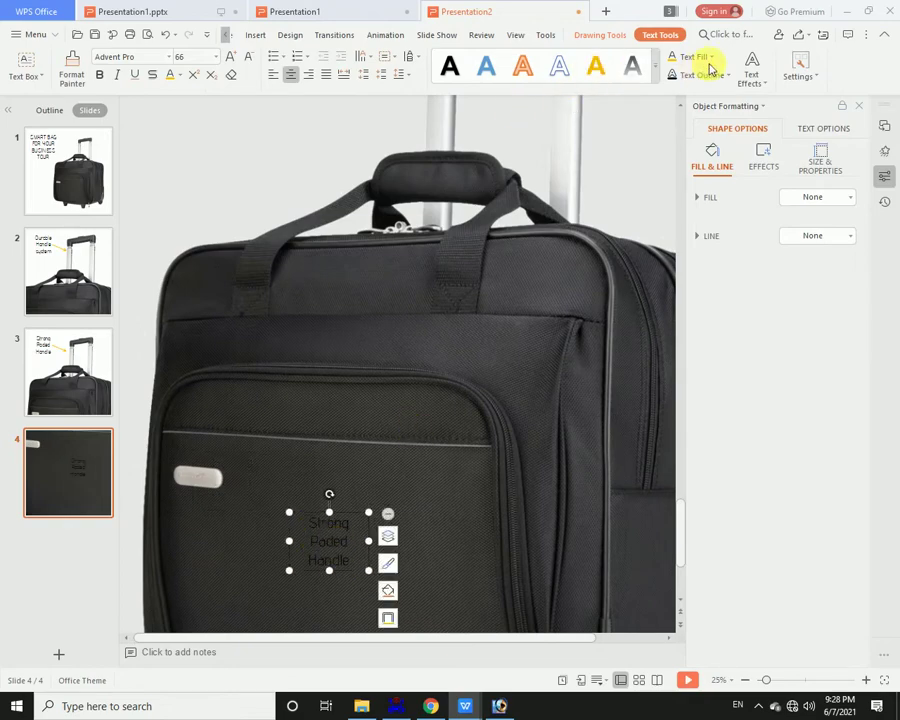
{"action": "left_click", "coordinate": [676, 58]}
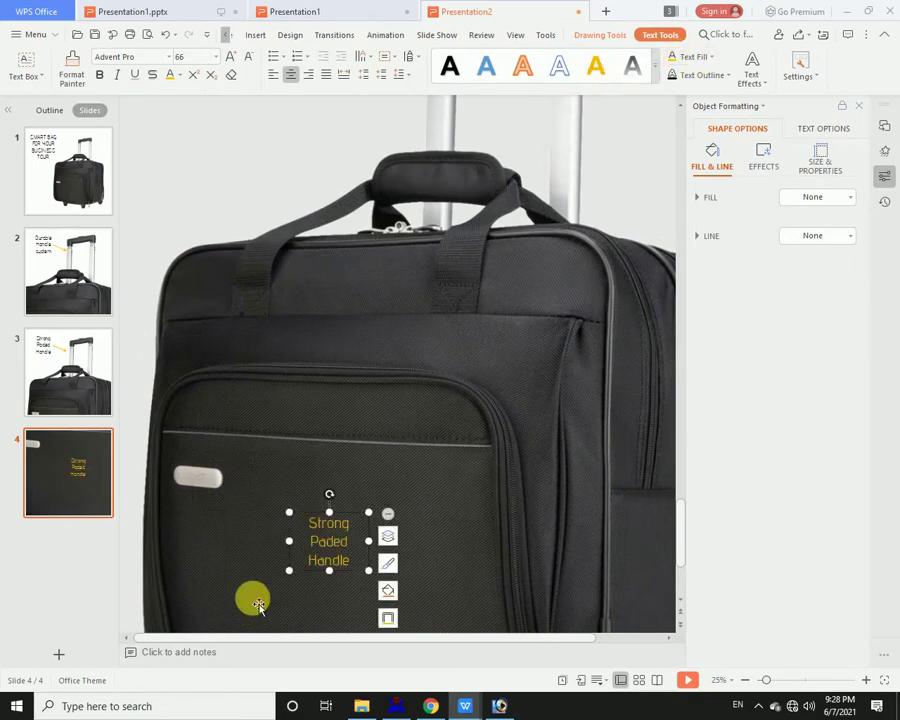
{"action": "left_click", "coordinate": [306, 523]}
- Retype the label as 'Quality Oxford Material' and nudge it slightly left
{"action": "left_click", "coordinate": [306, 523]}
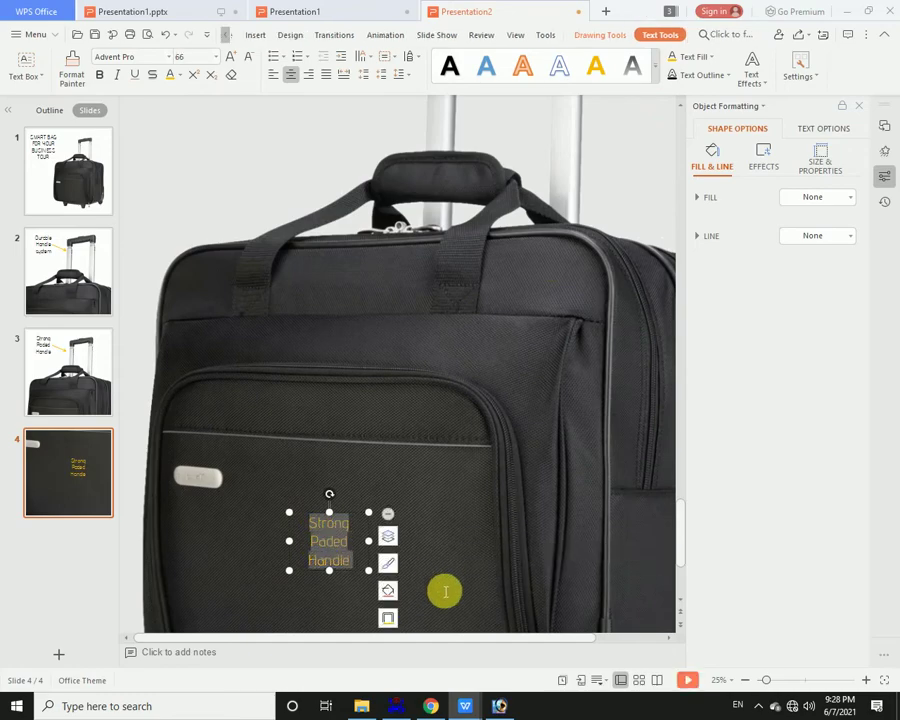
{"action": "type", "text": "Quaity"}
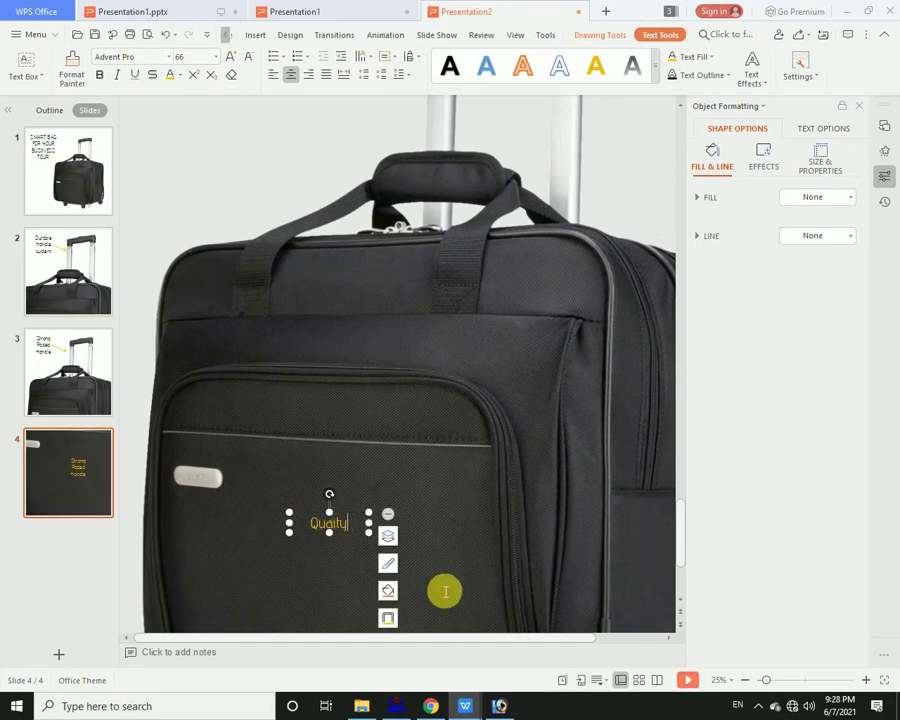
{"action": "type", "text": " d"}
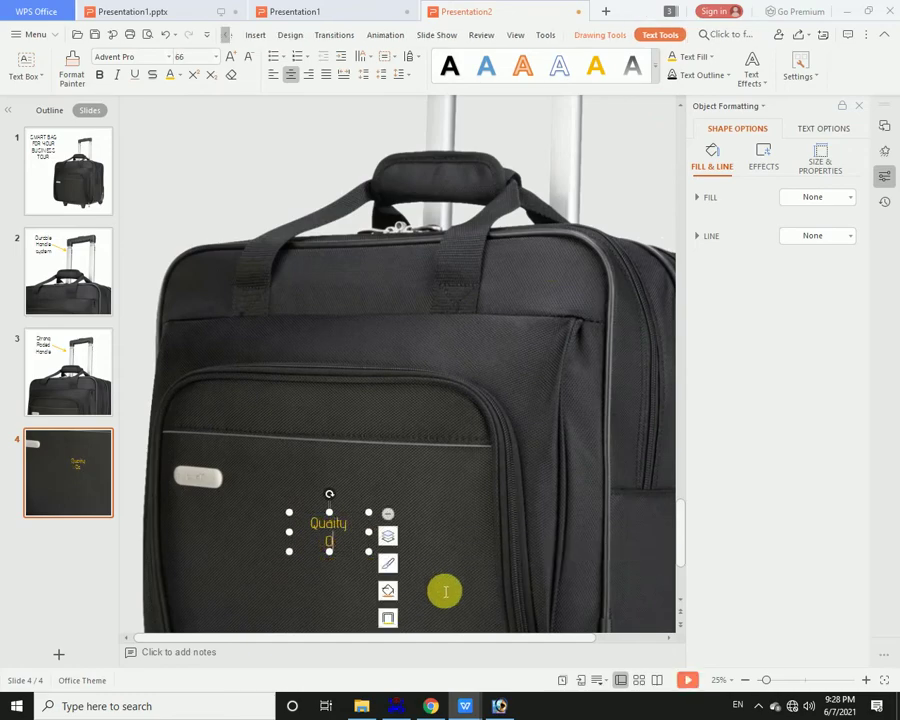
{"action": "type", "text": " M"}
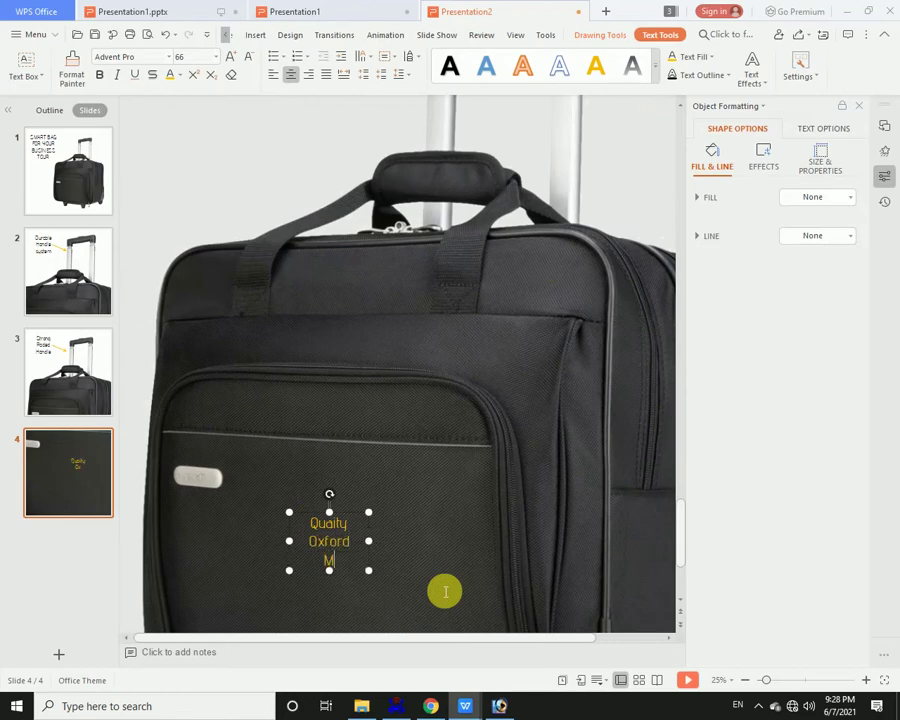
{"action": "type", "text": "al"}
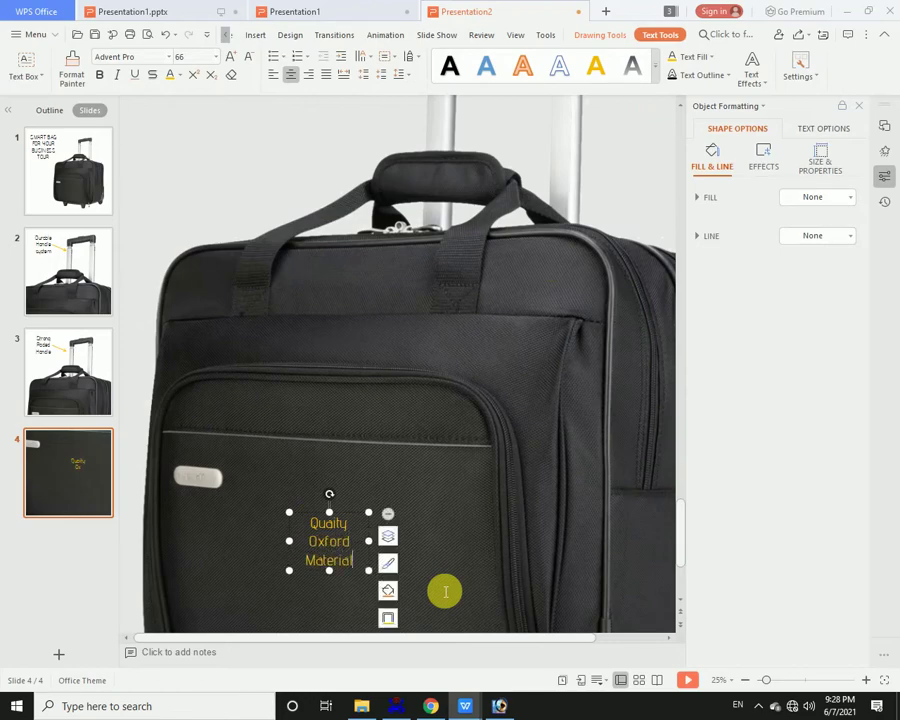
{"action": "left_click", "coordinate": [58, 614]}
{"action": "left_click", "coordinate": [355, 560]}
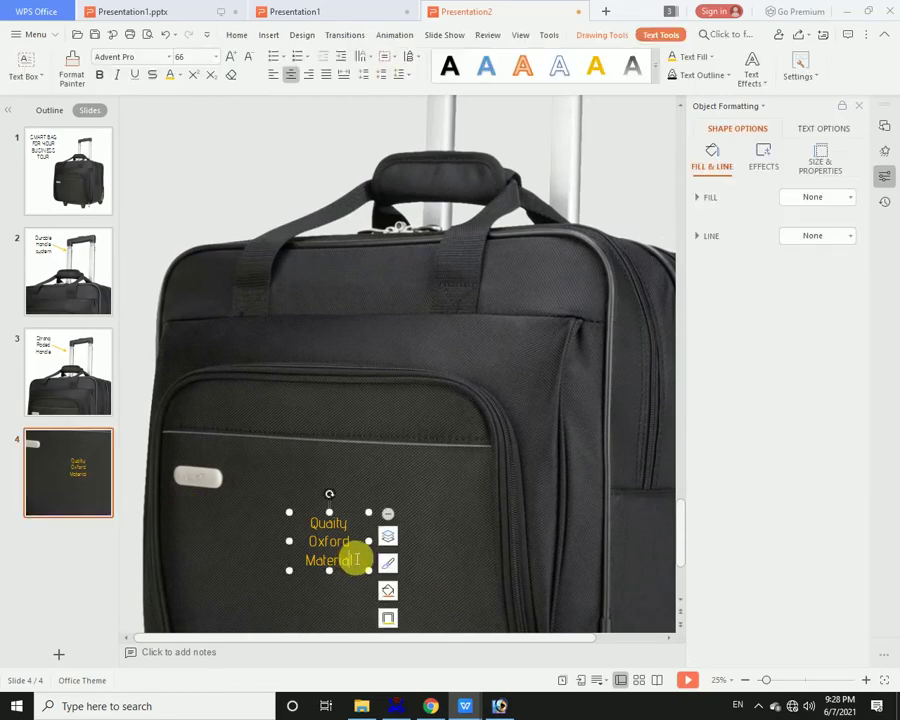
{"action": "mouse_move", "coordinate": [372, 560]}
{"action": "left_mouse_down"}
{"action": "mouse_move", "coordinate": [346, 559]}
{"action": "mouse_move", "coordinate": [361, 550]}
{"action": "left_mouse_up"}
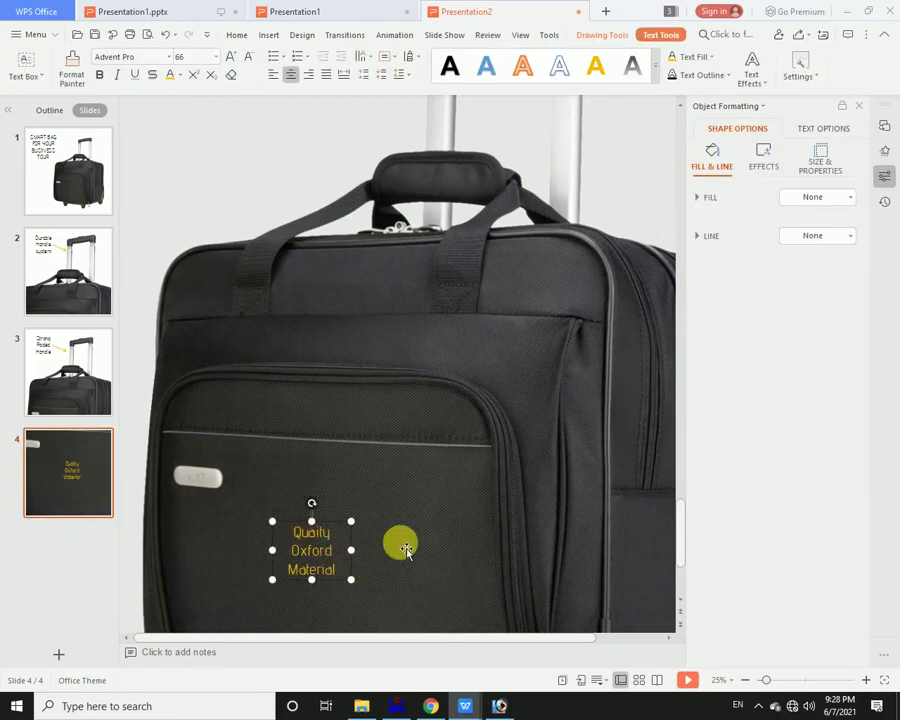
- Duplicate slide 4 as slide 5 and resize its bag picture to show the wheels on white
{"action": "right_click", "coordinate": [70, 495]}
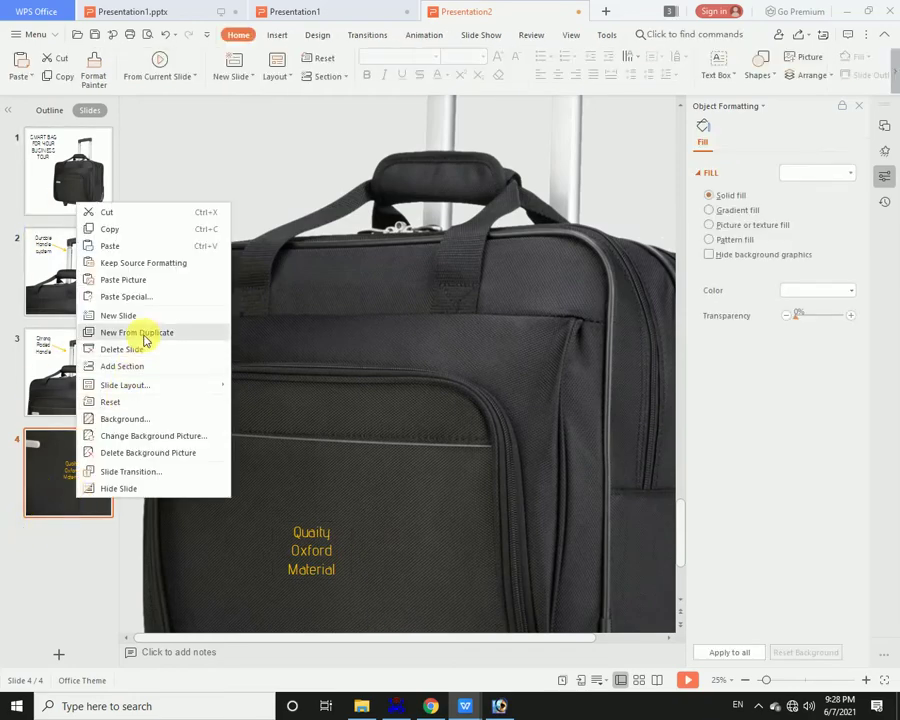
{"action": "left_click", "coordinate": [145, 337]}
{"action": "scroll", "coordinate": [350, 378], "scroll_direction": "down", "scroll_amount": 2}
{"action": "scroll", "coordinate": [402, 384], "scroll_direction": "down", "scroll_amount": 3}
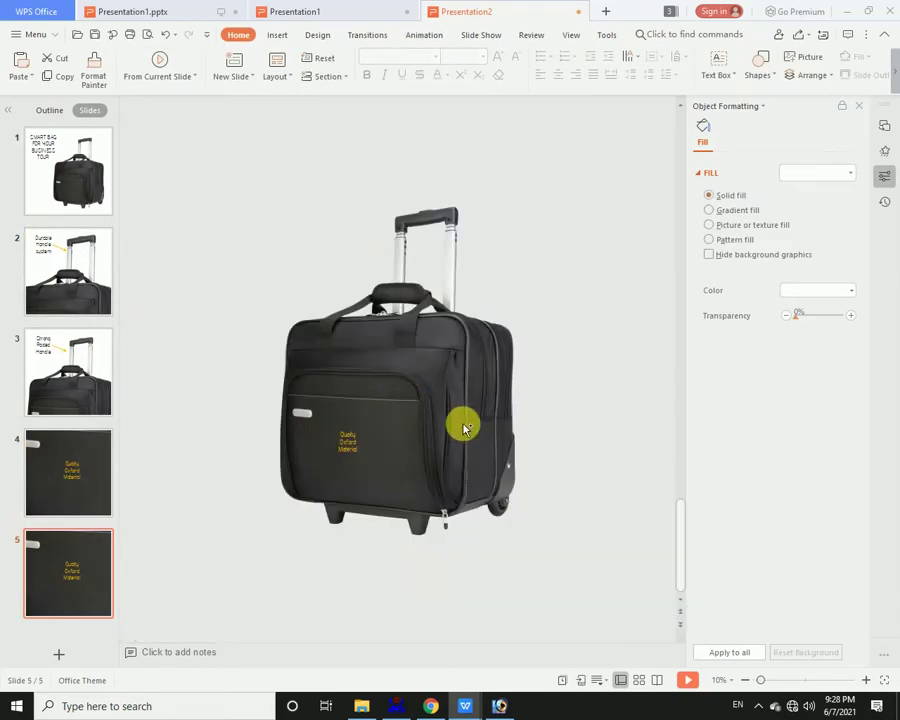
{"action": "left_click", "coordinate": [526, 517]}
{"action": "mouse_move", "coordinate": [517, 543]}
{"action": "left_mouse_down"}
{"action": "mouse_move", "coordinate": [362, 335]}
{"action": "mouse_move", "coordinate": [342, 470]}
{"action": "mouse_move", "coordinate": [352, 401]}
{"action": "left_mouse_up"}
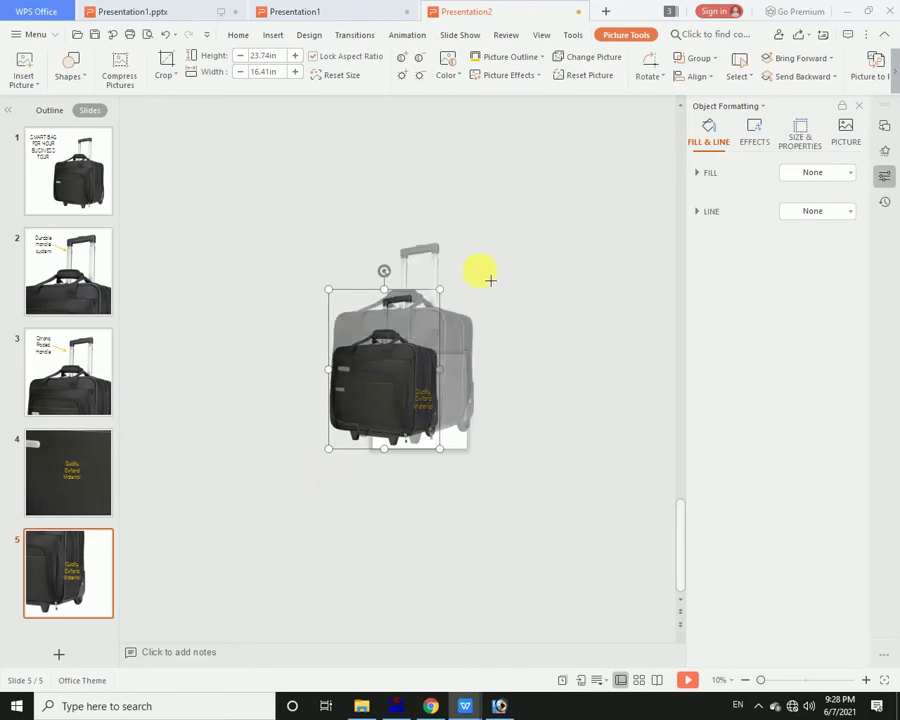
{"action": "left_click_drag", "start_coordinate": [440, 291], "coordinate": [472, 262]}
{"action": "left_click_drag", "start_coordinate": [403, 377], "coordinate": [385, 378]}
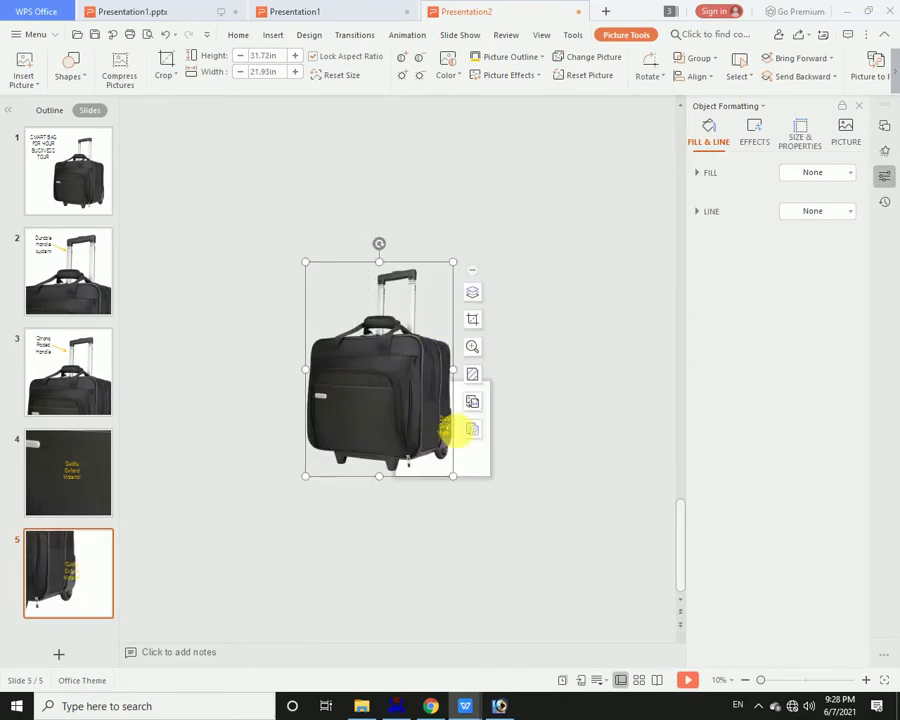
- Move the label right beside the bag, retype it 'Quality Wheel System' and make it black
{"action": "left_click", "coordinate": [452, 428]}
{"action": "left_click", "coordinate": [450, 428]}
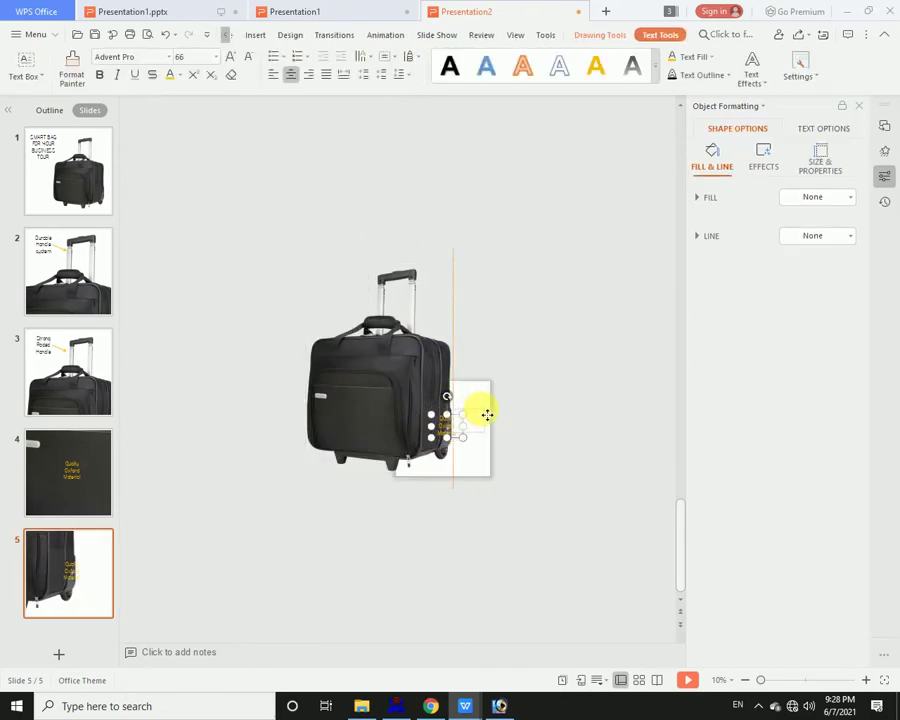
{"action": "left_click_drag", "start_coordinate": [487, 414], "coordinate": [508, 410]}
{"action": "left_click", "coordinate": [592, 440]}
{"action": "scroll", "coordinate": [592, 445], "scroll_direction": "up", "scroll_amount": 3}
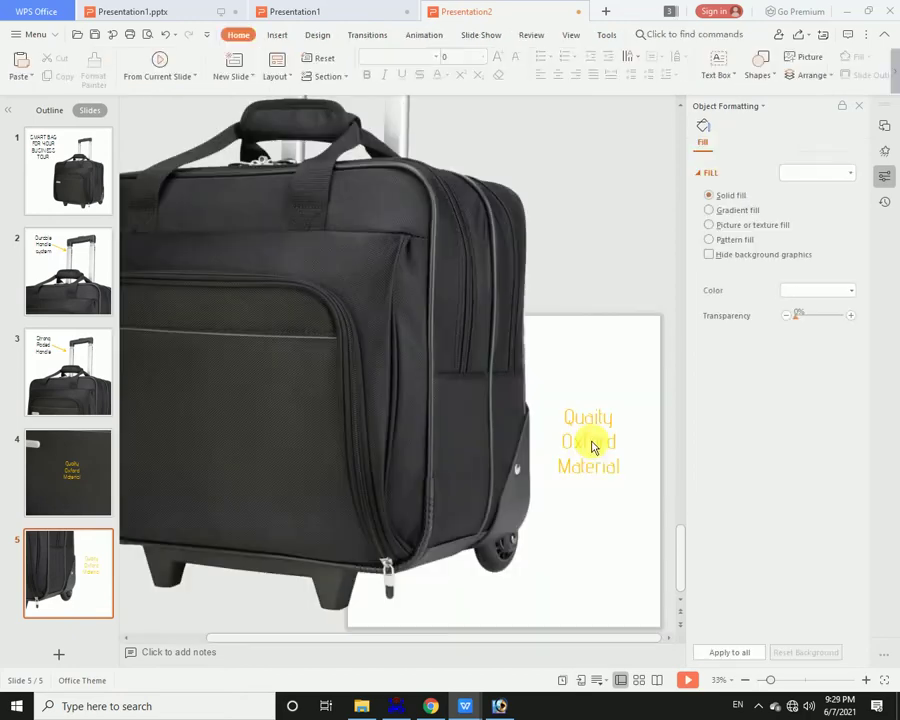
{"action": "left_click", "coordinate": [585, 420]}
{"action": "left_click_drag", "start_coordinate": [572, 416], "coordinate": [636, 486]}
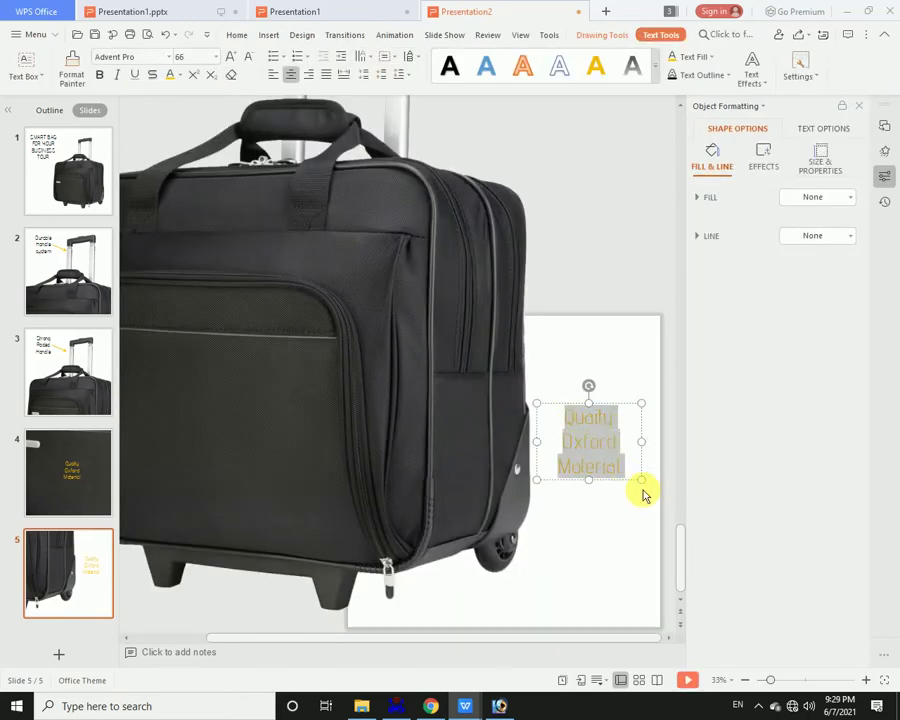
{"action": "type", "text": "Quality Wheel S"}
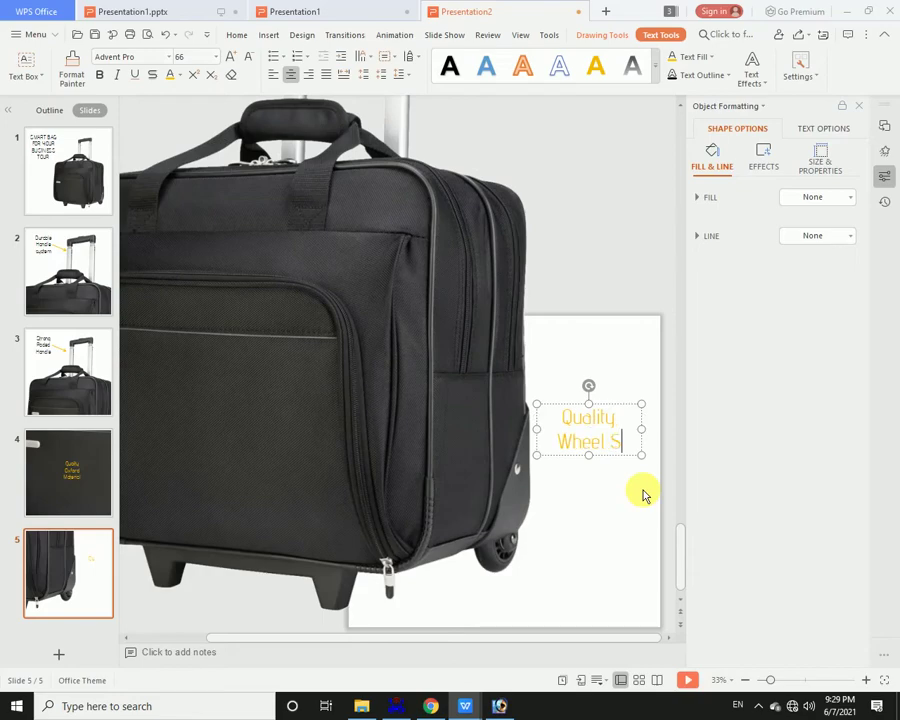
{"action": "type", "text": "ystem"}
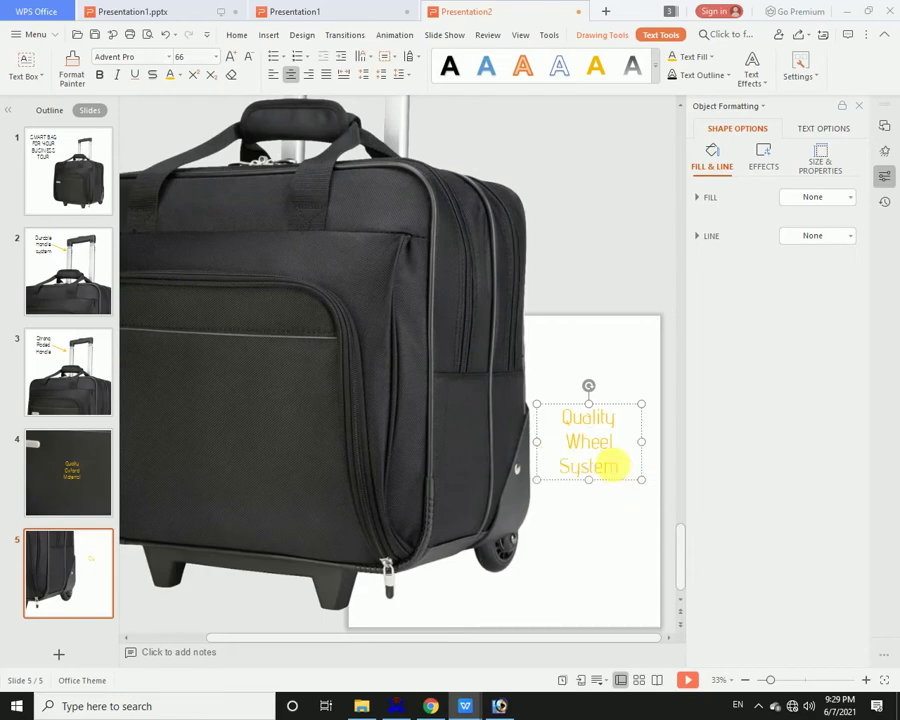
{"action": "key", "text": "Escape"}
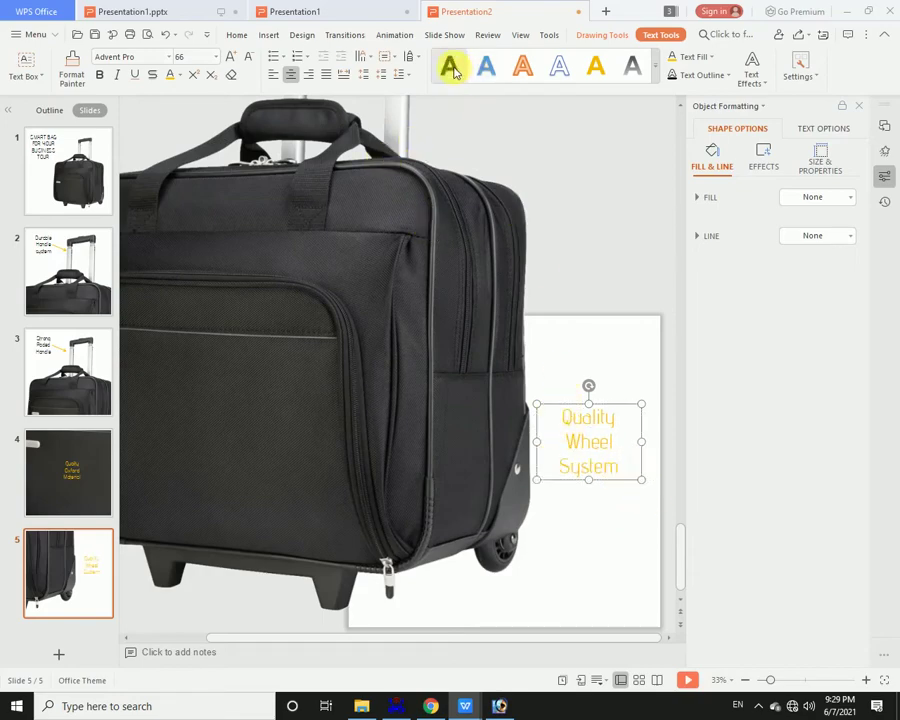
{"action": "left_click", "coordinate": [451, 67]}
- Bring slide 3's yellow arrow onto slide 5, pointing from the label down to the wheel
{"action": "left_click", "coordinate": [72, 387]}
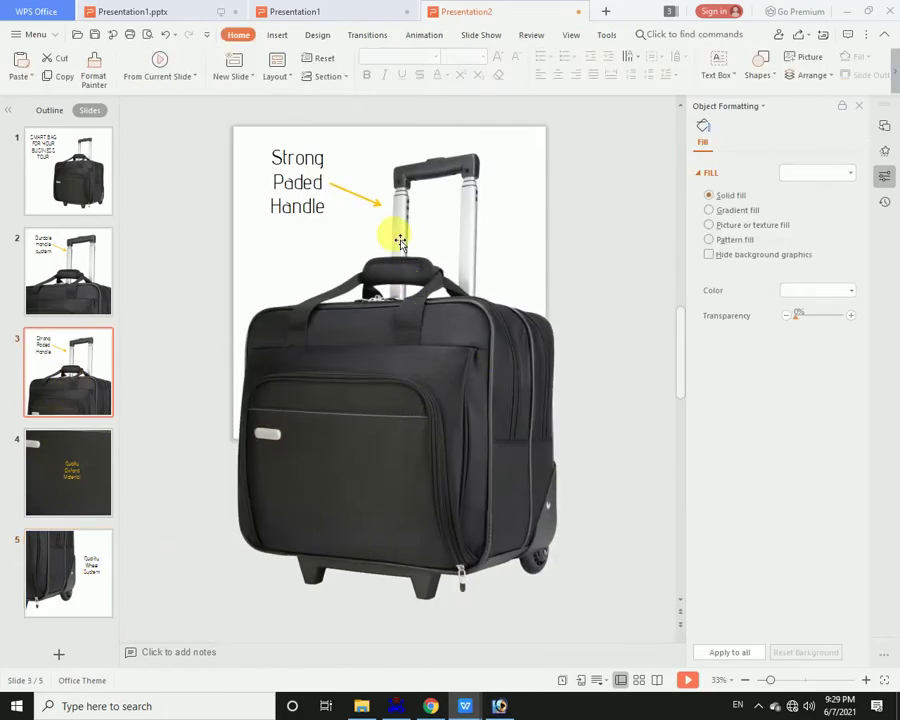
{"action": "left_click", "coordinate": [355, 197]}
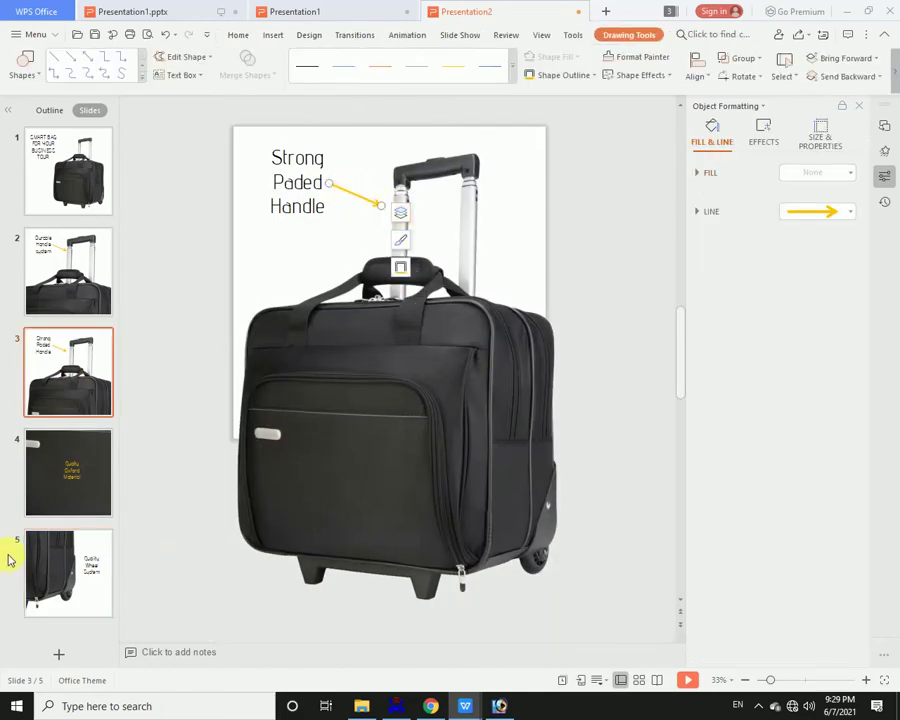
{"action": "left_click", "coordinate": [70, 585]}
{"action": "left_click", "coordinate": [473, 390]}
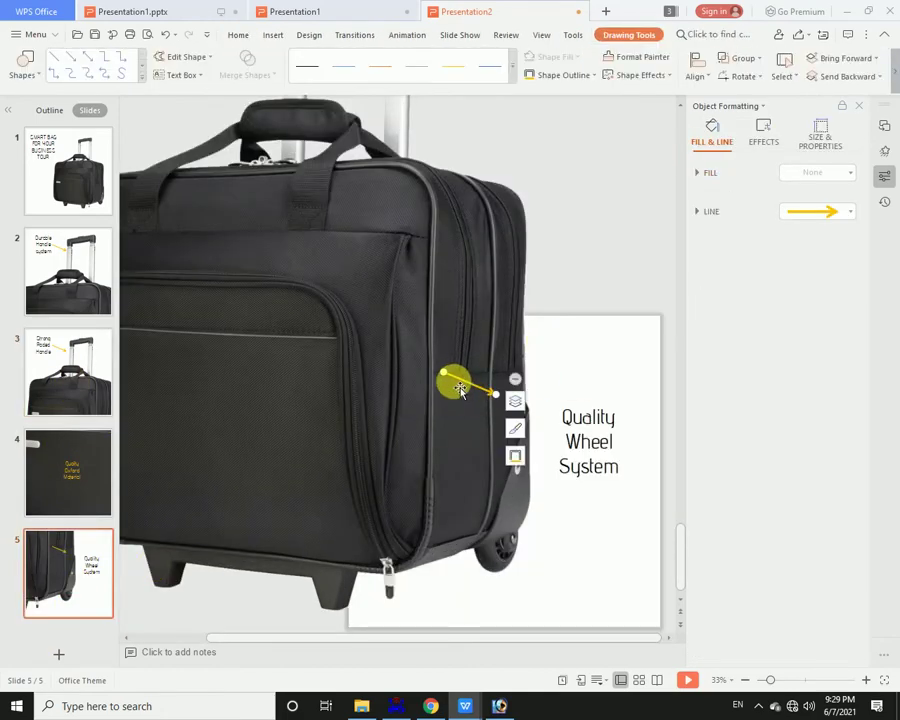
{"action": "mouse_move", "coordinate": [459, 388]}
{"action": "left_mouse_down"}
{"action": "mouse_move", "coordinate": [577, 495]}
{"action": "mouse_move", "coordinate": [497, 553]}
{"action": "left_mouse_up"}
{"action": "left_click", "coordinate": [588, 605]}
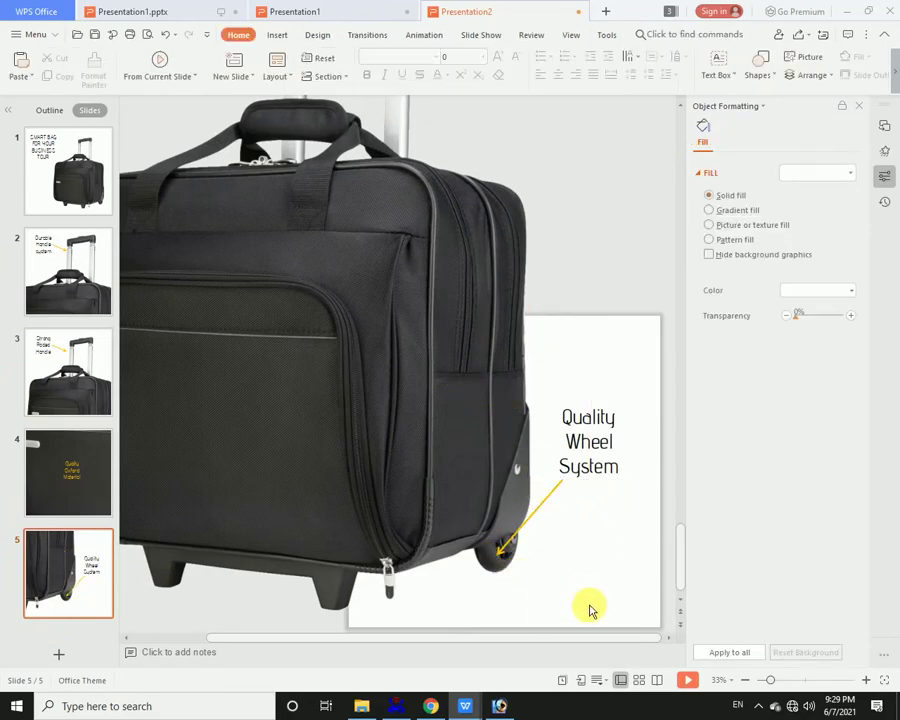
- Duplicate slide 5 as slide 6 and shrink its bag picture so the entire bag shows
{"action": "right_click", "coordinate": [61, 588]}
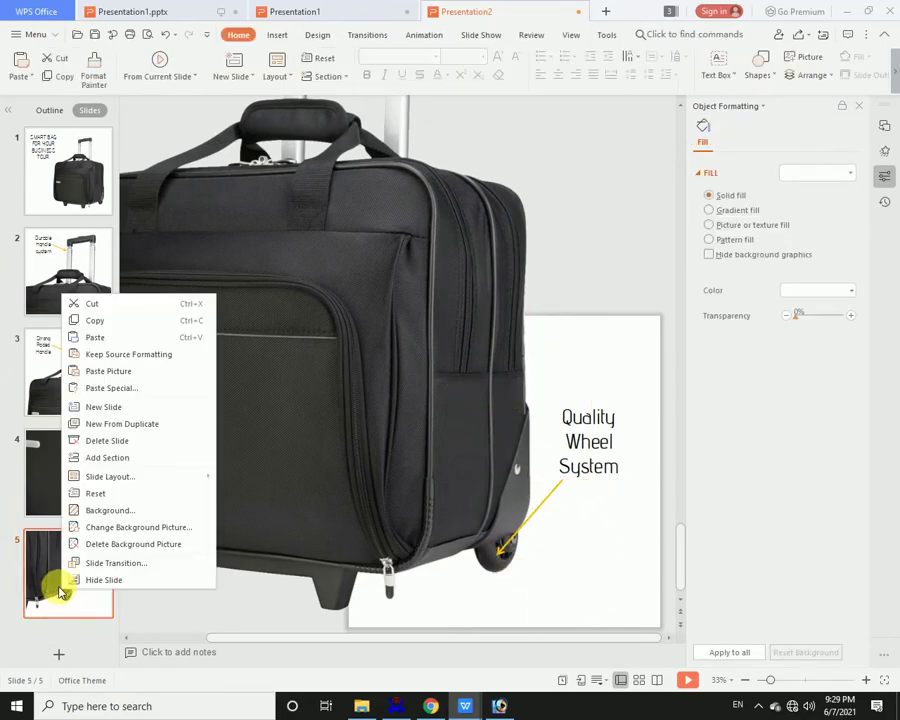
{"action": "left_click", "coordinate": [122, 424]}
{"action": "left_click", "coordinate": [222, 412]}
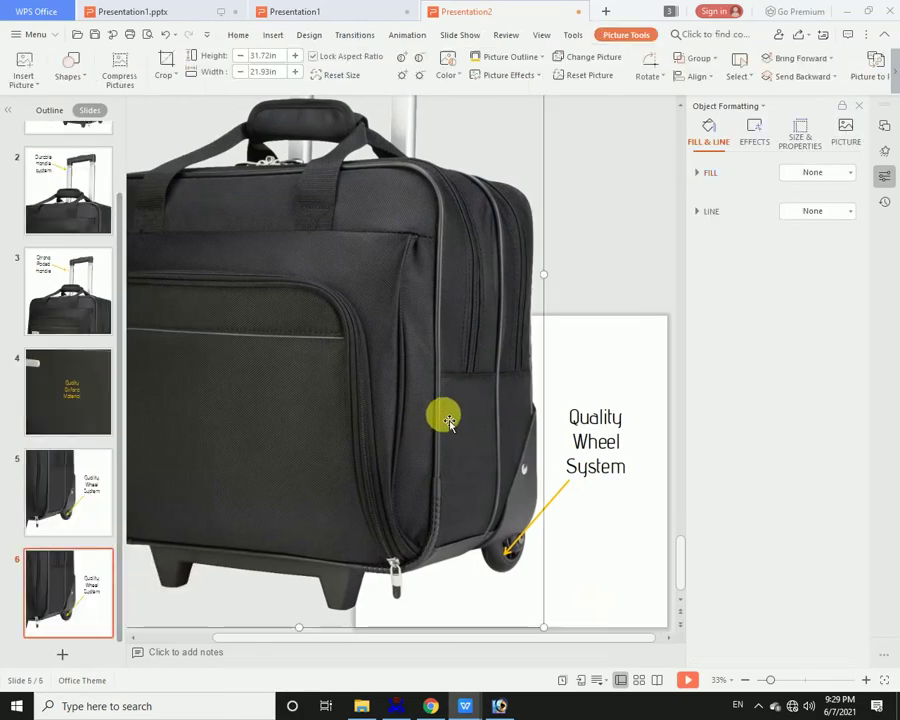
{"action": "scroll", "coordinate": [490, 380], "scroll_direction": "down", "scroll_amount": 5}
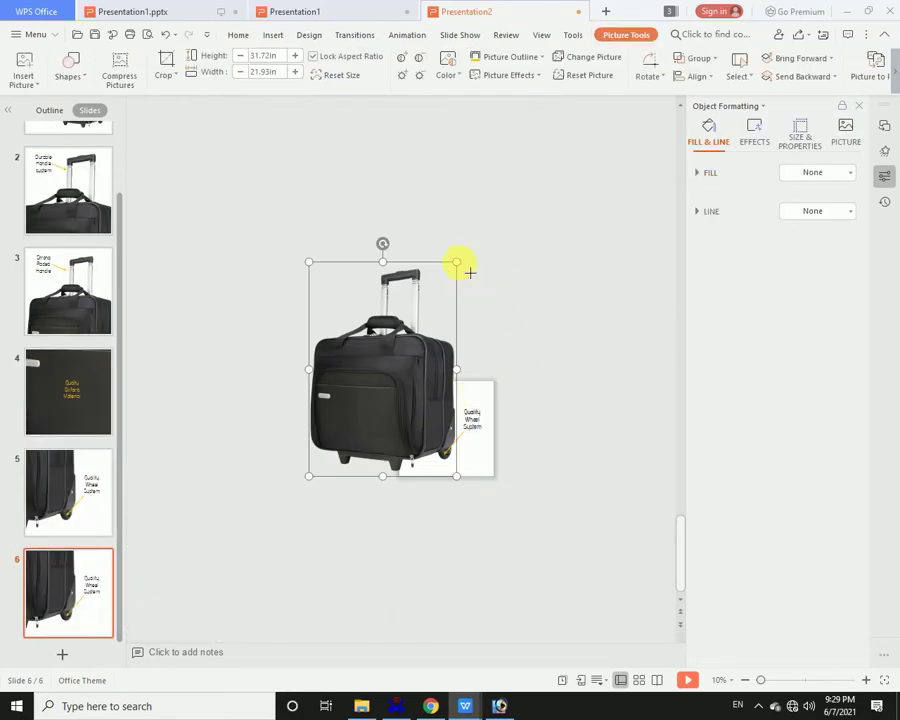
{"action": "mouse_move", "coordinate": [457, 262]}
{"action": "left_mouse_down"}
{"action": "mouse_move", "coordinate": [356, 397]}
{"action": "mouse_move", "coordinate": [450, 390]}
{"action": "left_mouse_up"}
{"action": "scroll", "coordinate": [458, 416], "scroll_direction": "up", "scroll_amount": 5}
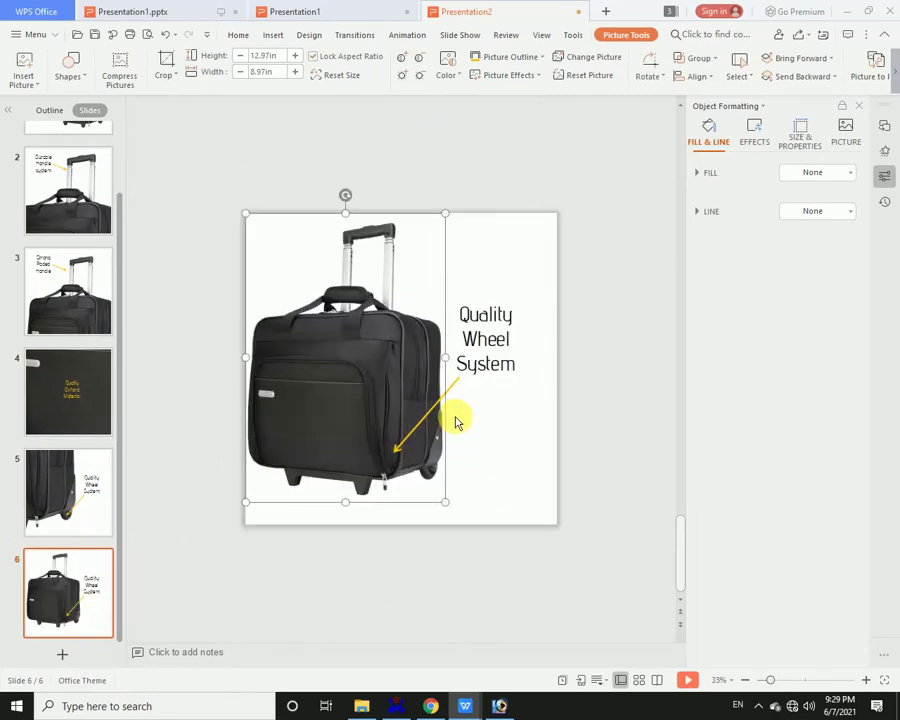
{"action": "left_click", "coordinate": [404, 456]}
- Move the slide 6 label down beside the bag and replace its text with '3 big compartments'
{"action": "left_click", "coordinate": [428, 357]}
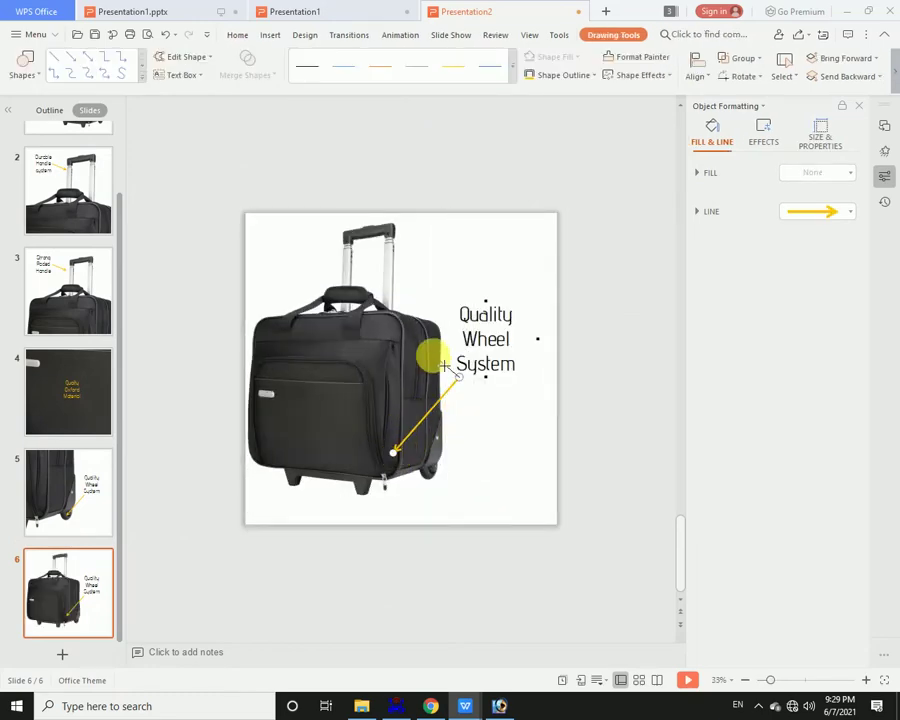
{"action": "left_click", "coordinate": [497, 313]}
{"action": "left_click_drag", "start_coordinate": [486, 301], "coordinate": [497, 377]}
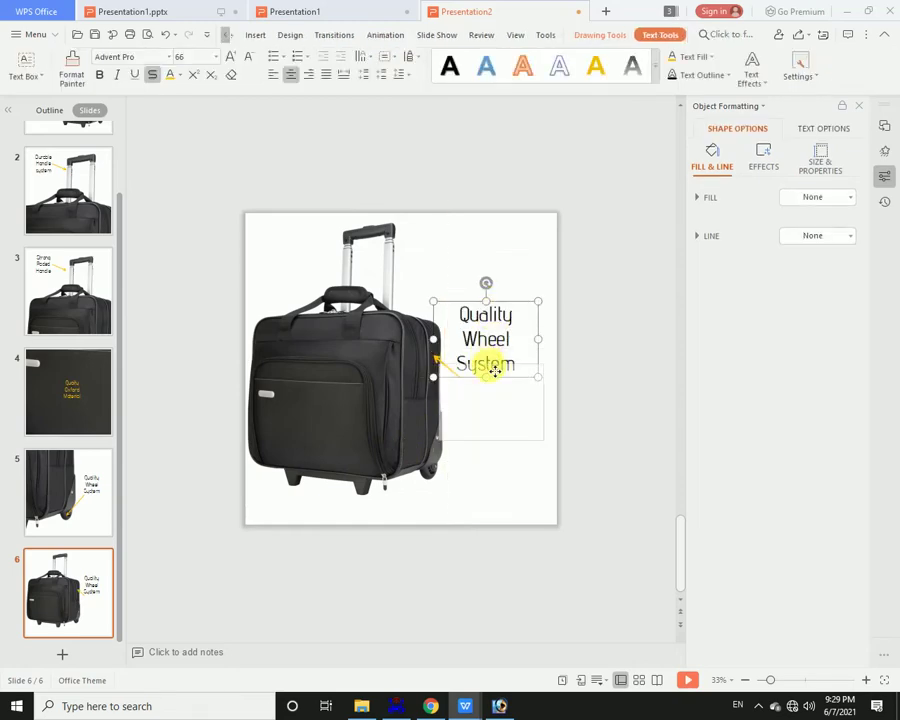
{"action": "key", "text": "ctrl+a"}
{"action": "type", "text": "3"}
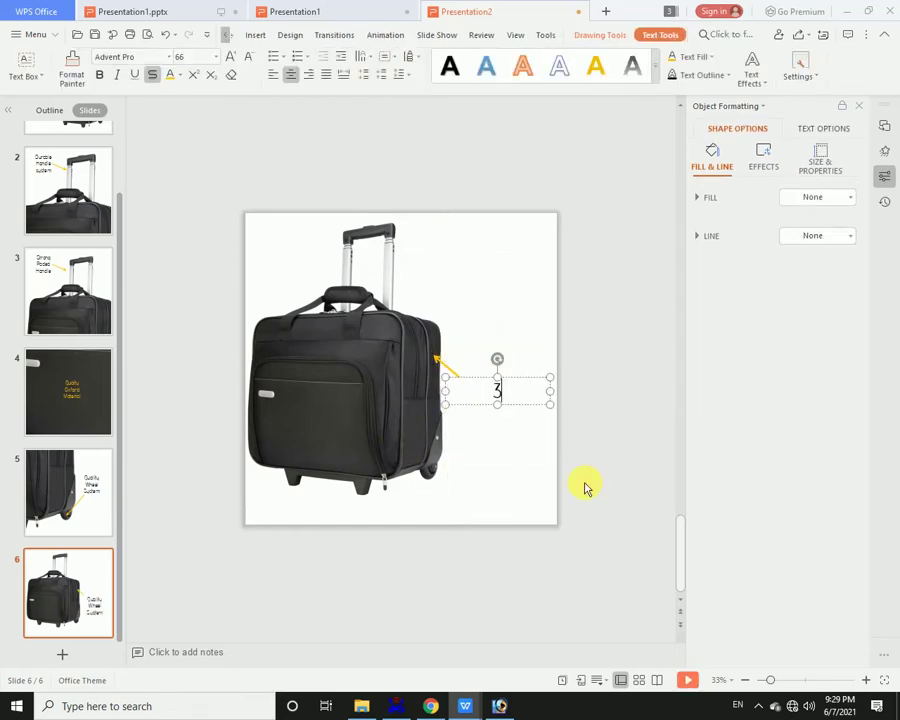
{"action": "type", "text": " big comp"}
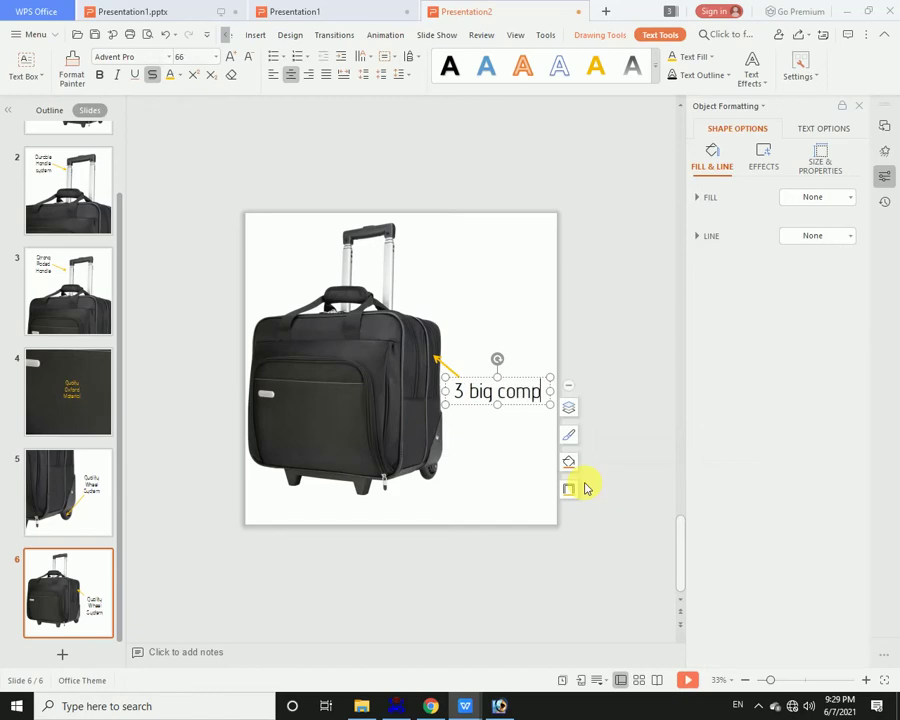
{"action": "type", "text": "artments"}
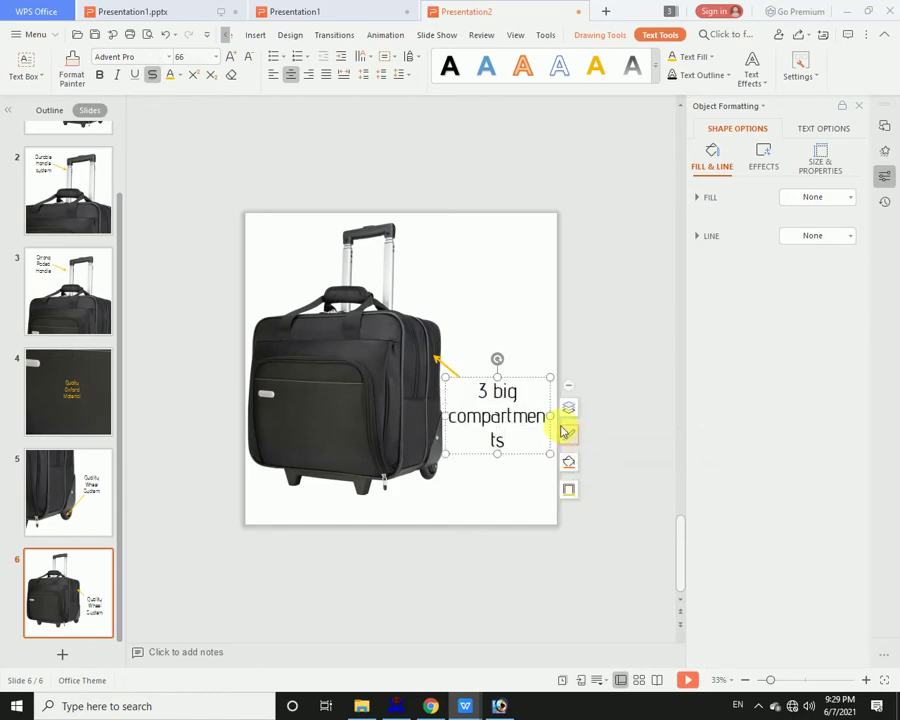
- Enlarge the word 'big' three sizes and retype the small 3 before it
{"action": "double_click", "coordinate": [505, 391]}
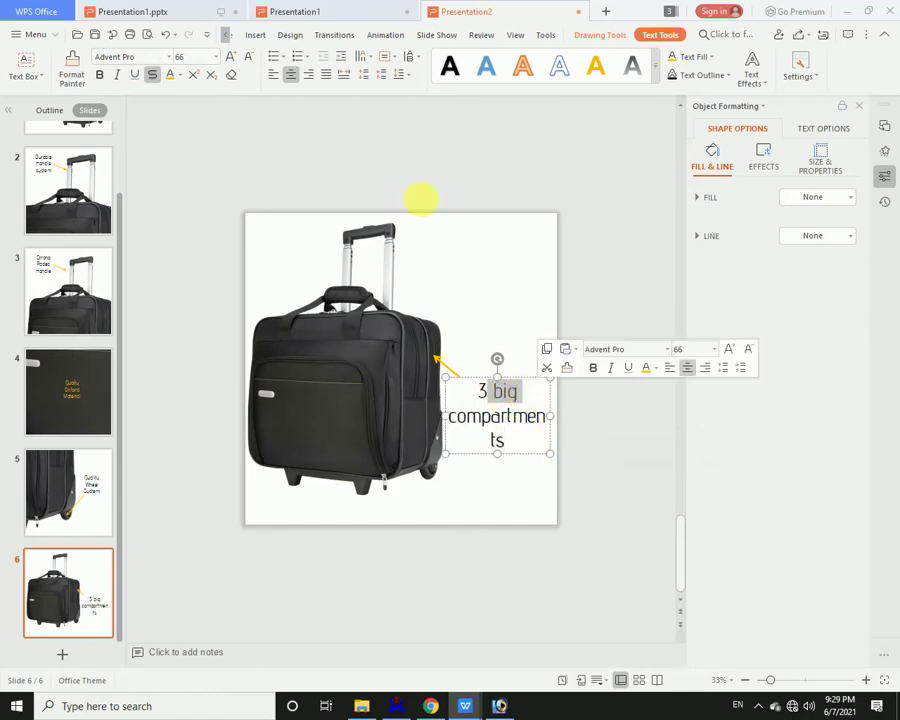
{"action": "left_click", "coordinate": [231, 57]}
{"action": "left_click", "coordinate": [231, 57]}
{"action": "left_click", "coordinate": [231, 57]}
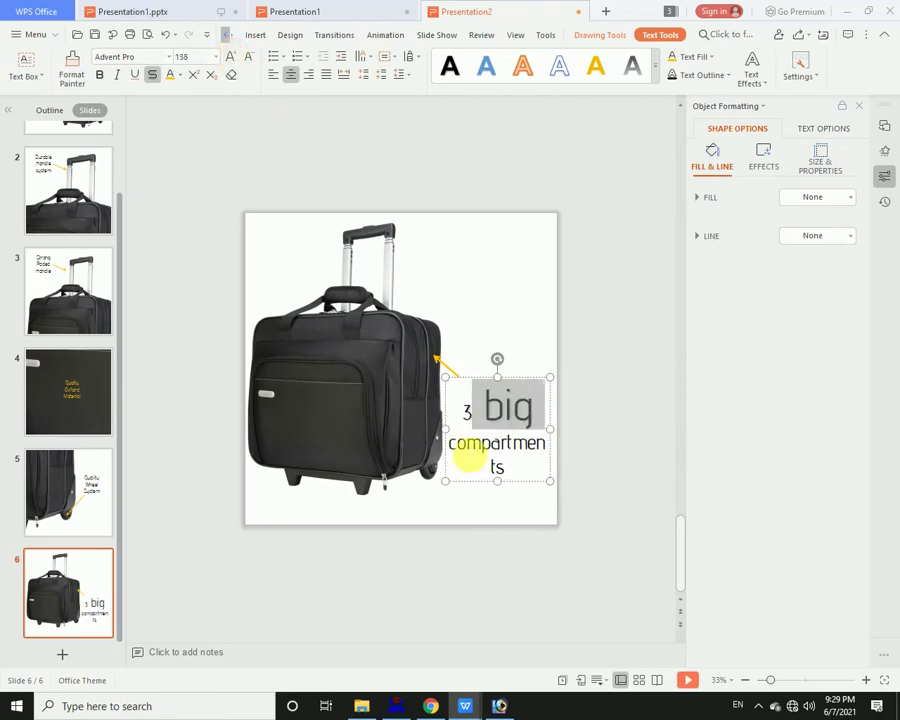
{"action": "double_click", "coordinate": [464, 410]}
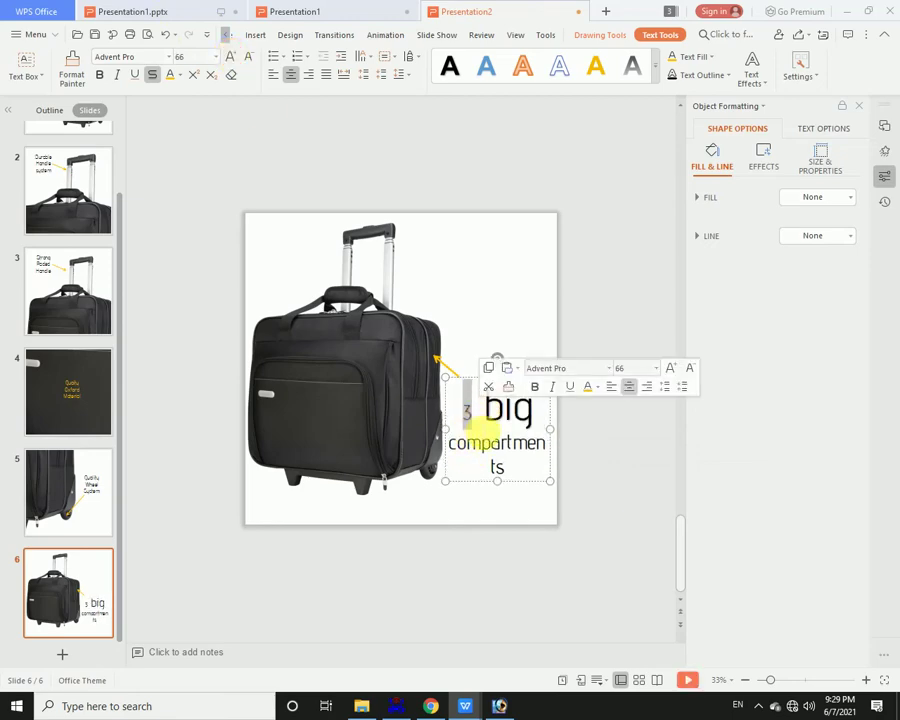
{"action": "key", "text": "BackSpace"}
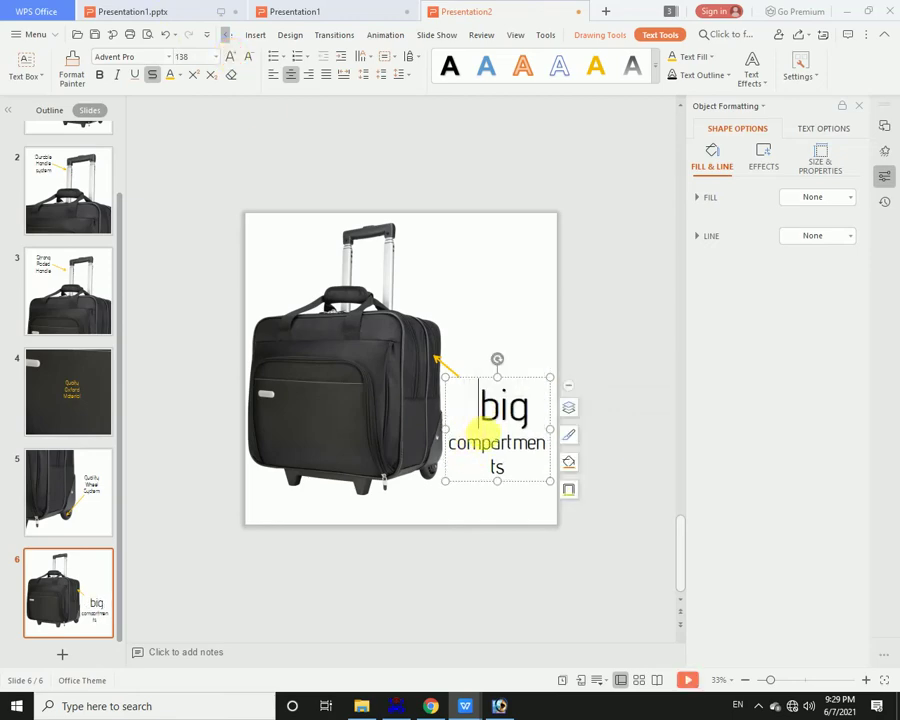
{"action": "type", "text": "3"}
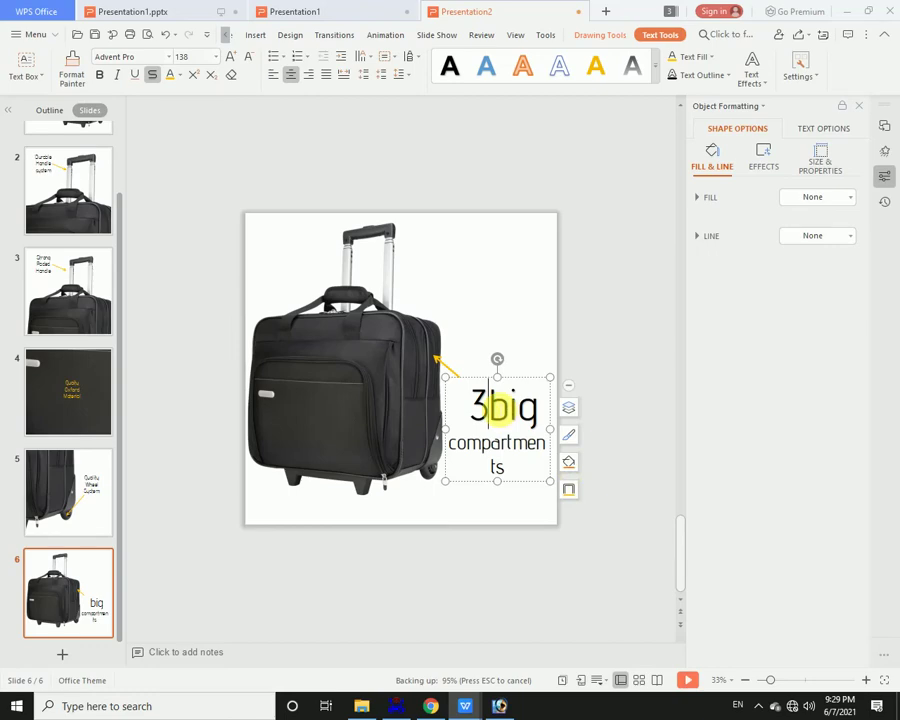
- Change 'big' to 'BIG' and shrink 'compartments' two sizes to 54 so it fits one line
{"action": "left_click", "coordinate": [497, 421]}
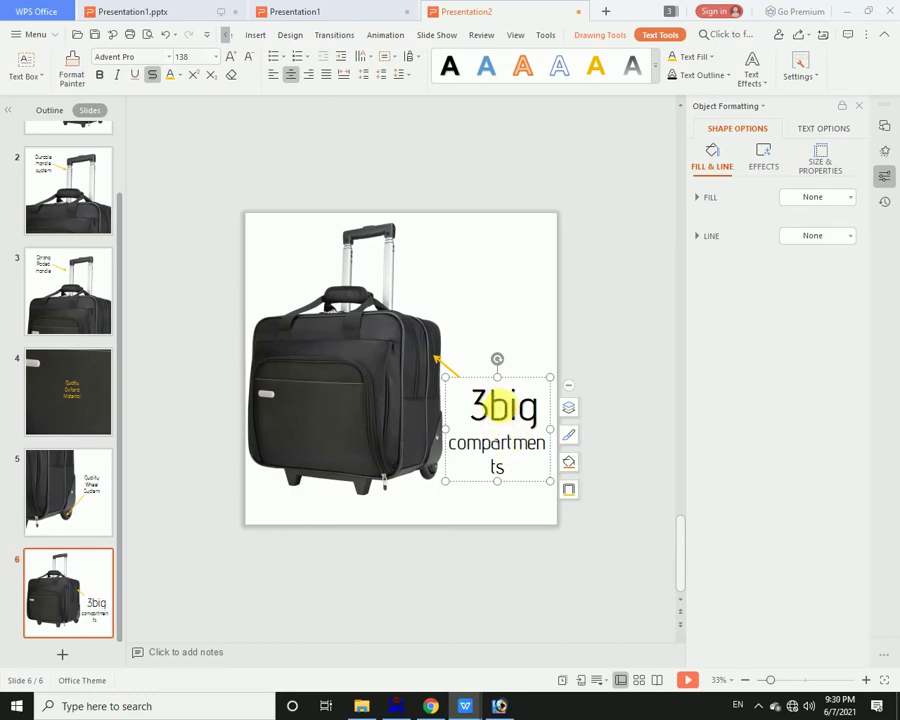
{"action": "left_click_drag", "start_coordinate": [490, 405], "coordinate": [538, 408]}
{"action": "key", "text": "BackSpace"}
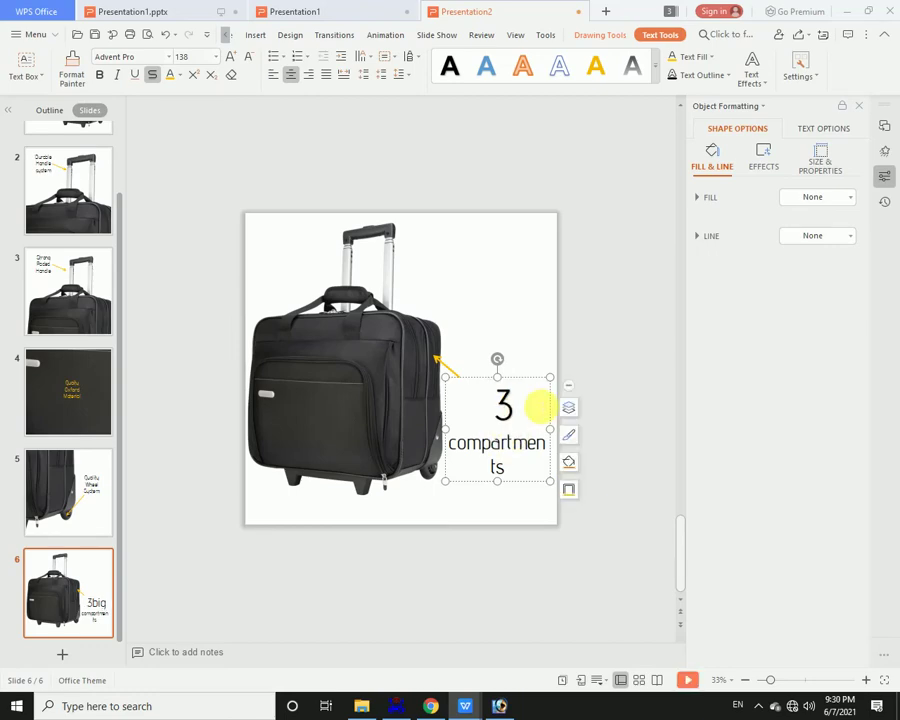
{"action": "type", "text": " BIG"}
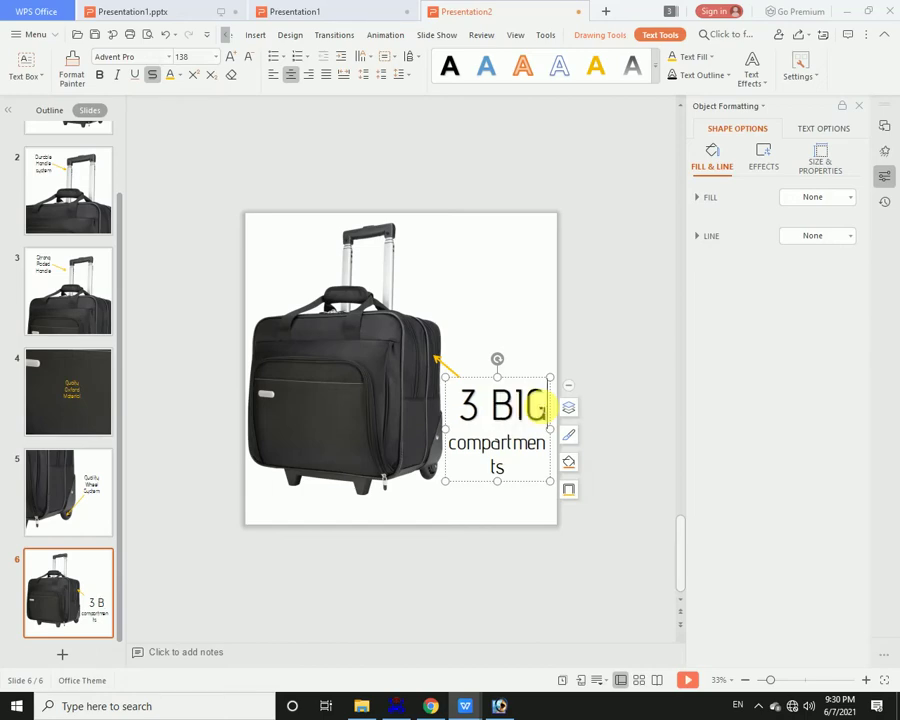
{"action": "double_click", "coordinate": [477, 444]}
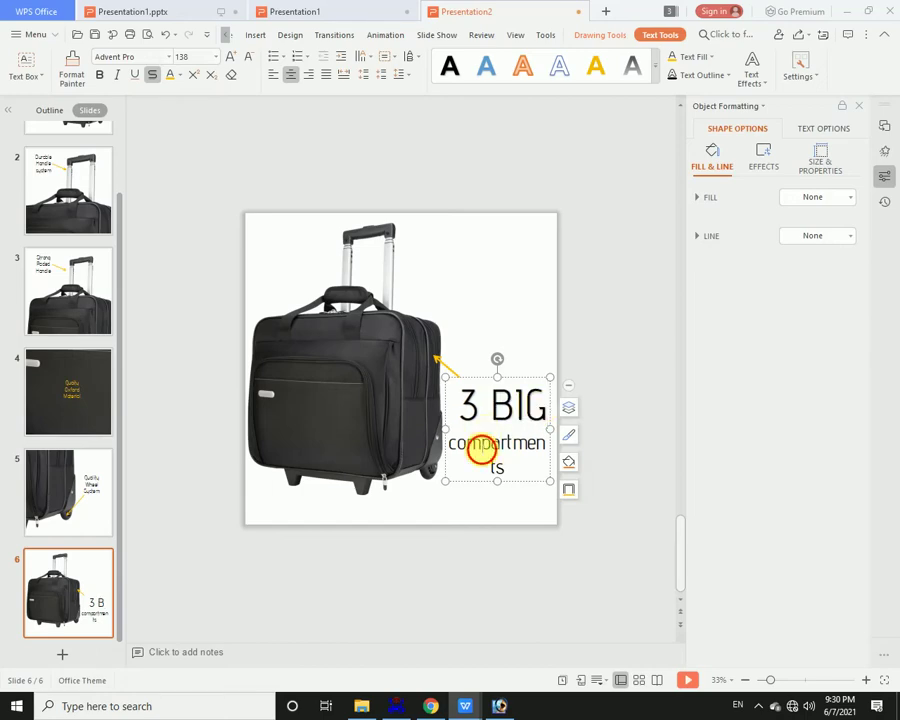
{"action": "left_click", "coordinate": [249, 57]}
{"action": "left_click", "coordinate": [249, 57]}
{"action": "key", "text": "Escape"}
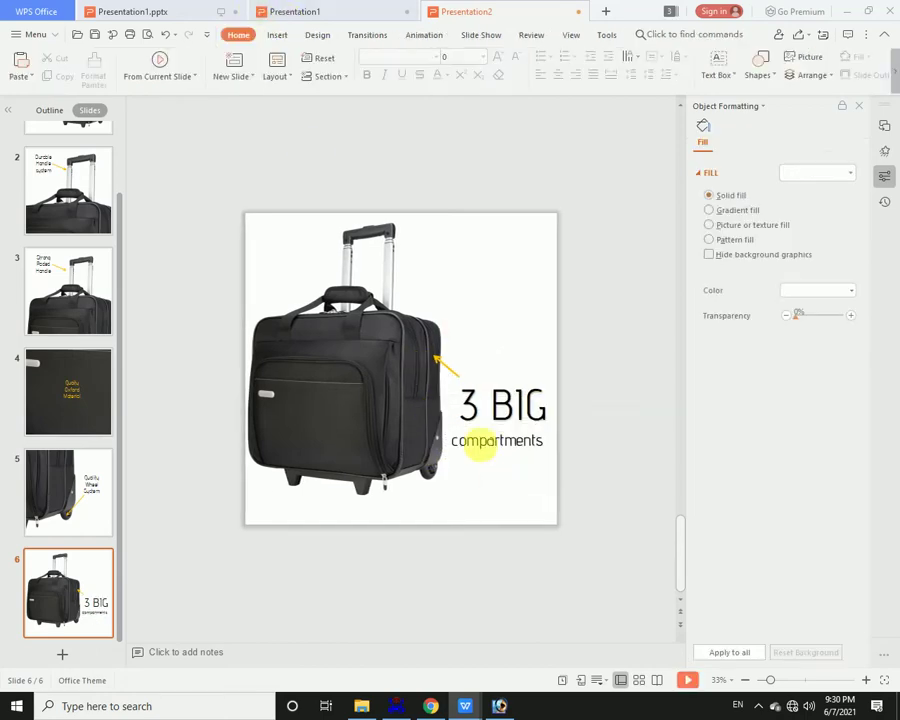
- Reposition the yellow arrow beside the '3 BIG compartments' label, pointing toward the bag's compartments
{"action": "left_click", "coordinate": [458, 378]}
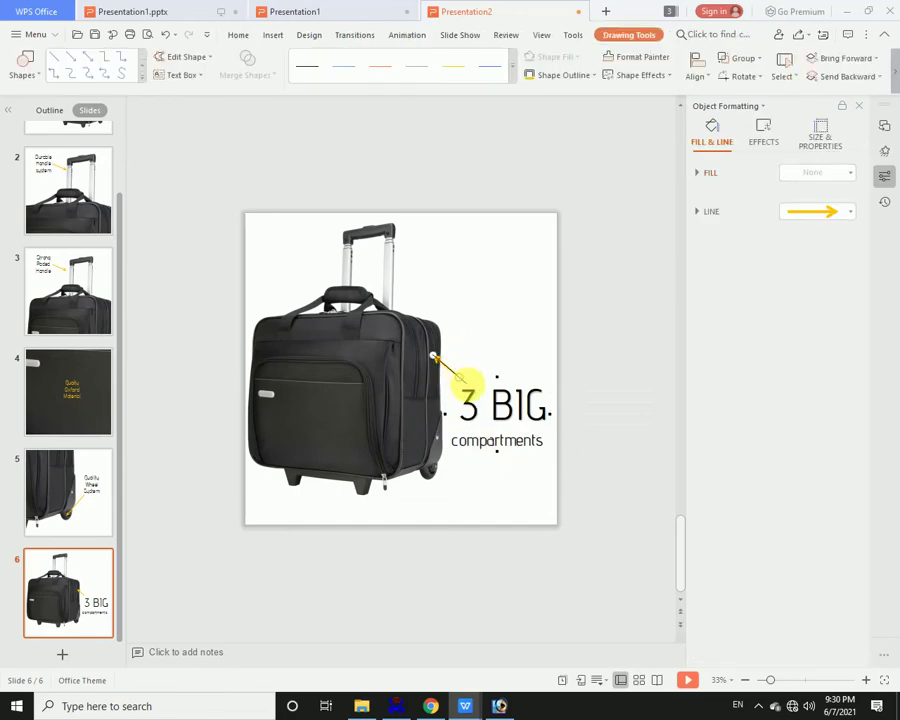
{"action": "mouse_move", "coordinate": [468, 381]}
{"action": "left_mouse_down"}
{"action": "mouse_move", "coordinate": [470, 388]}
{"action": "mouse_move", "coordinate": [430, 394]}
{"action": "mouse_move", "coordinate": [447, 409]}
{"action": "mouse_move", "coordinate": [468, 400]}
{"action": "mouse_move", "coordinate": [381, 411]}
{"action": "mouse_move", "coordinate": [424, 411]}
{"action": "left_mouse_up"}
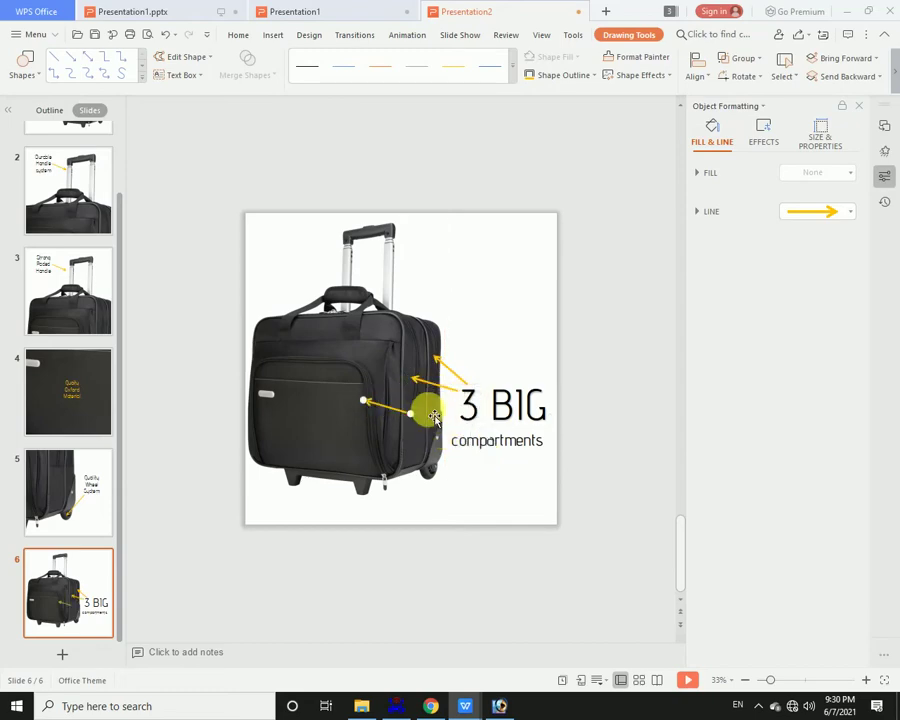
{"action": "left_click", "coordinate": [492, 506]}
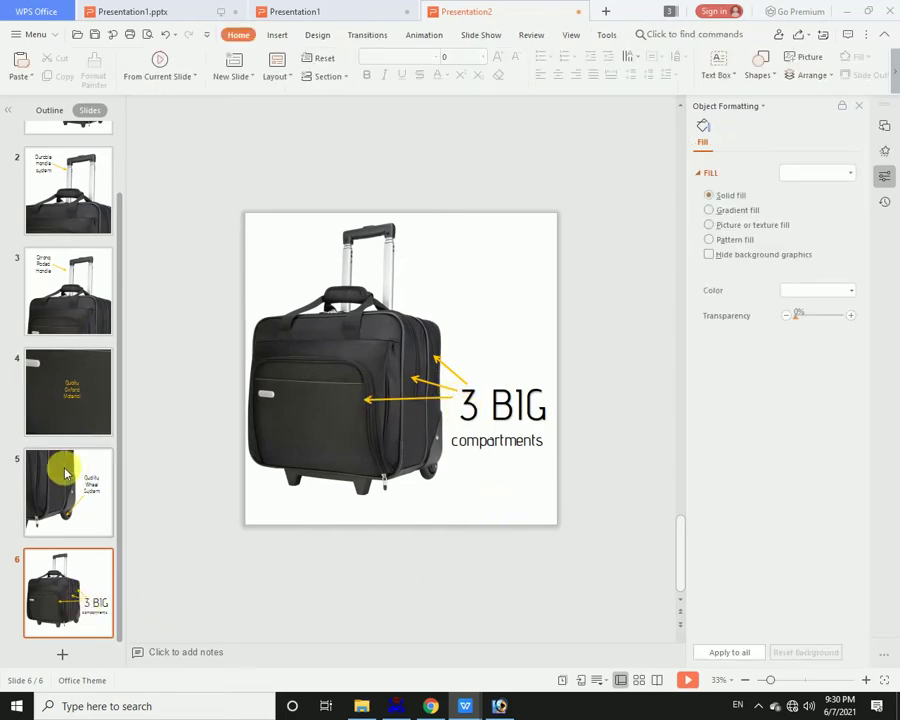
- Copy the 3500 LKR Hanco Bags advert slide from Presentation1.pptx into Presentation2 and delete the empty slide 7
{"action": "left_click", "coordinate": [300, 11]}
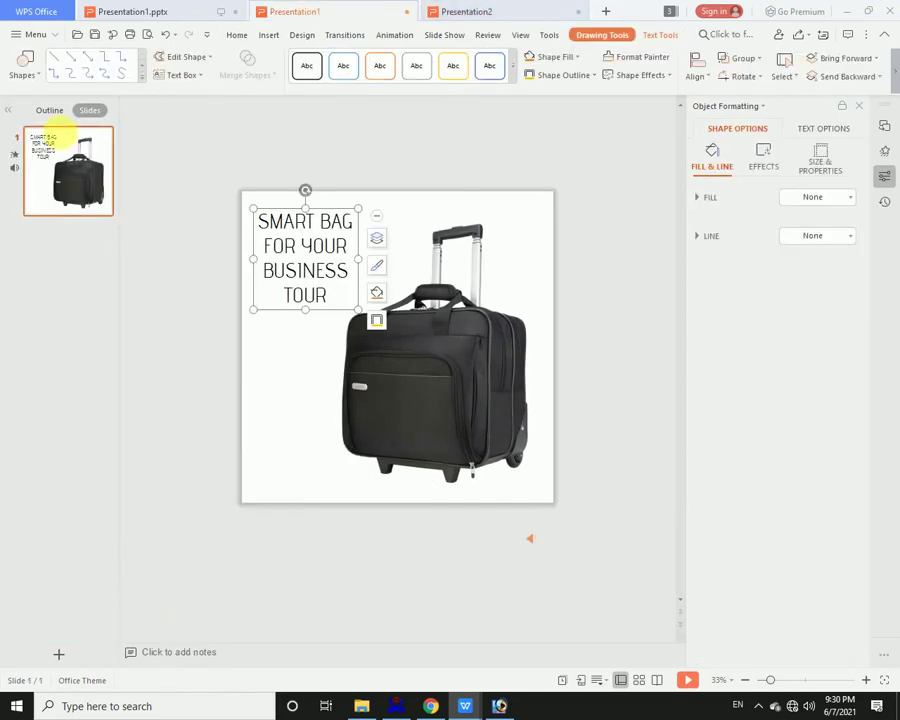
{"action": "left_click", "coordinate": [190, 8]}
{"action": "right_click", "coordinate": [68, 410]}
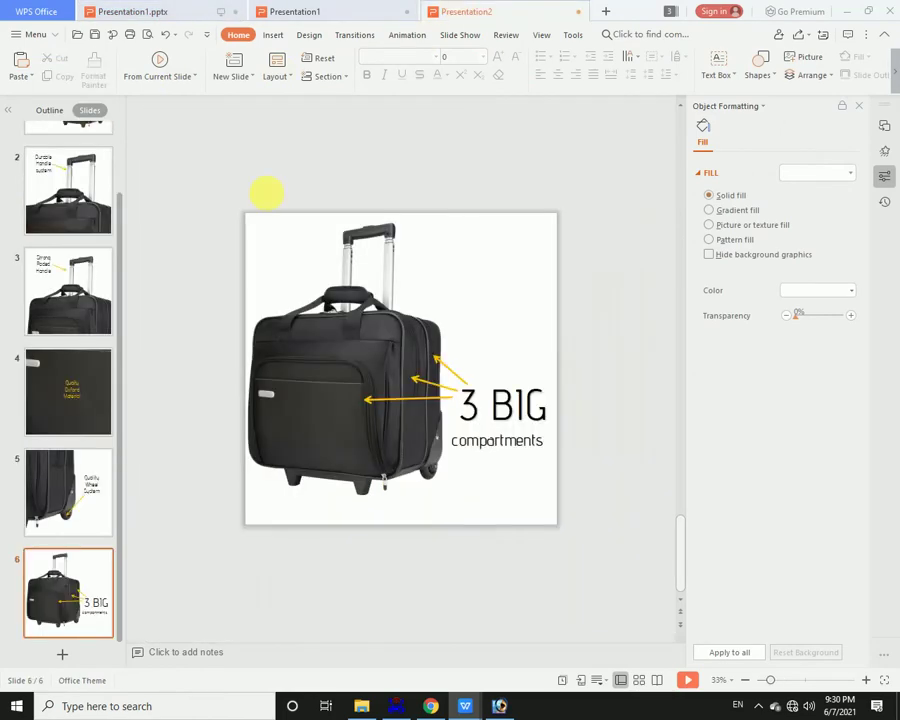
{"action": "left_click", "coordinate": [61, 656]}
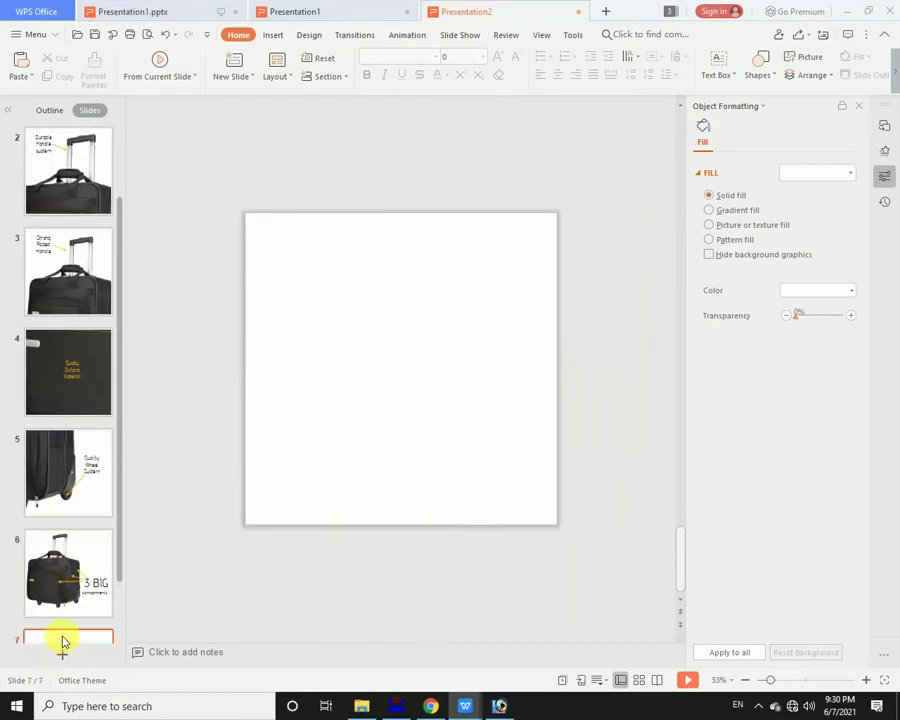
{"action": "key", "text": "ctrl+v"}
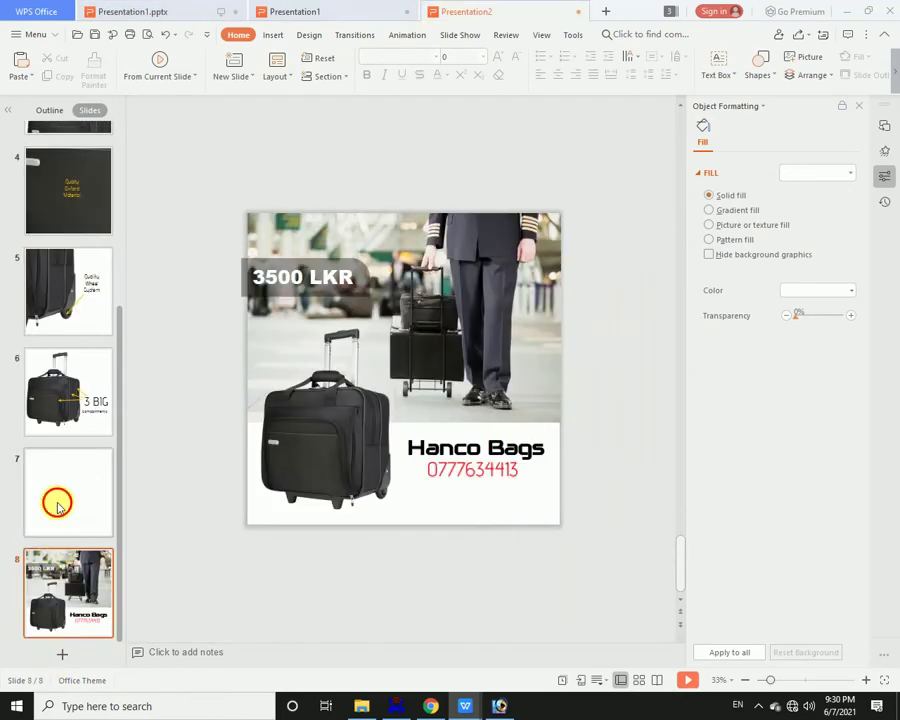
{"action": "left_click", "coordinate": [56, 500]}
{"action": "key", "text": "Delete"}
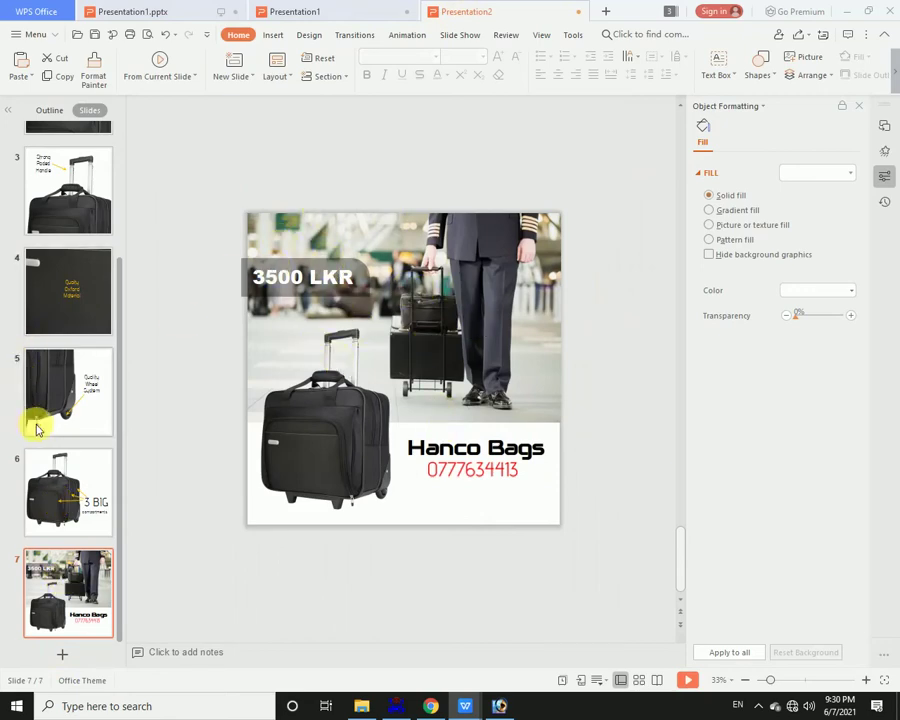
{"action": "scroll", "coordinate": [37, 429], "scroll_direction": "up", "scroll_amount": 3}
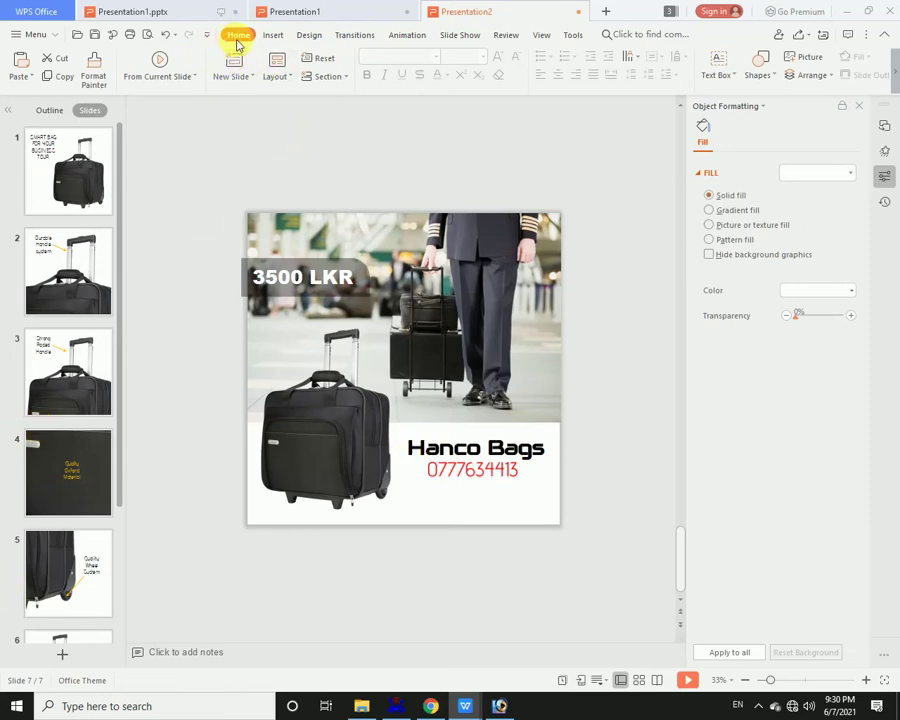
- Select slides 1 through 7 together and apply the Morph transition to all of them
{"action": "left_click", "coordinate": [355, 36]}
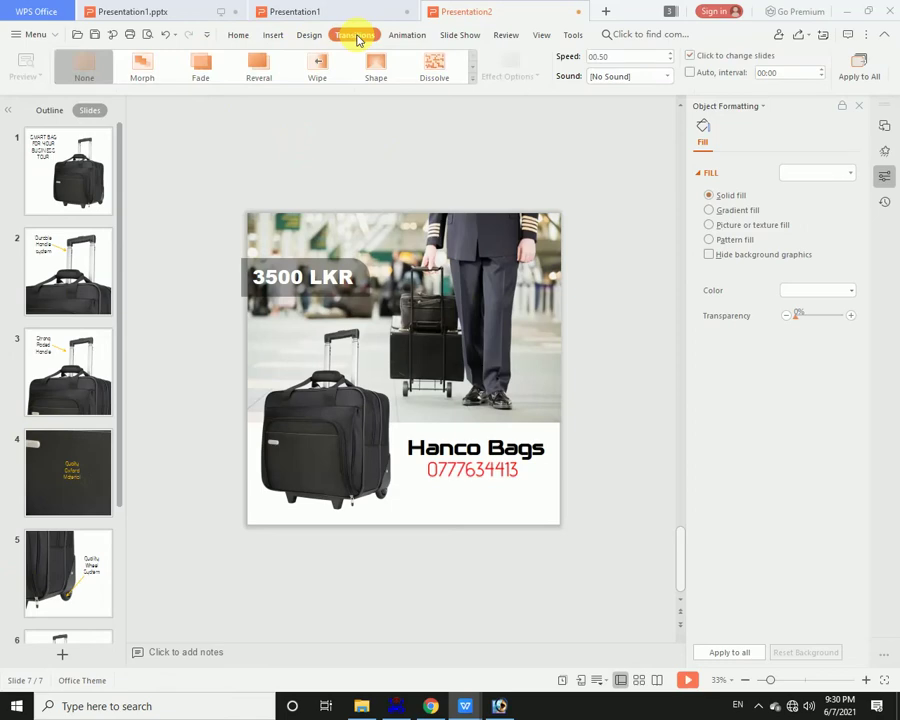
{"action": "left_click", "coordinate": [77, 193]}
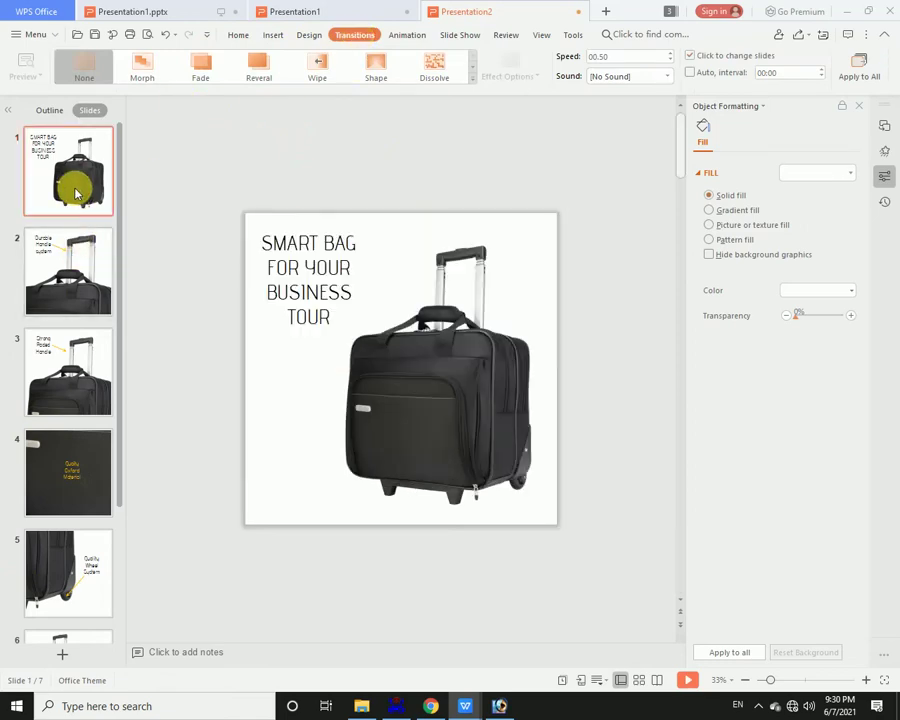
{"action": "left_click", "coordinate": [80, 290], "text": "ctrl"}
{"action": "left_click", "coordinate": [90, 340], "text": "ctrl"}
{"action": "left_click", "coordinate": [92, 456], "text": "ctrl"}
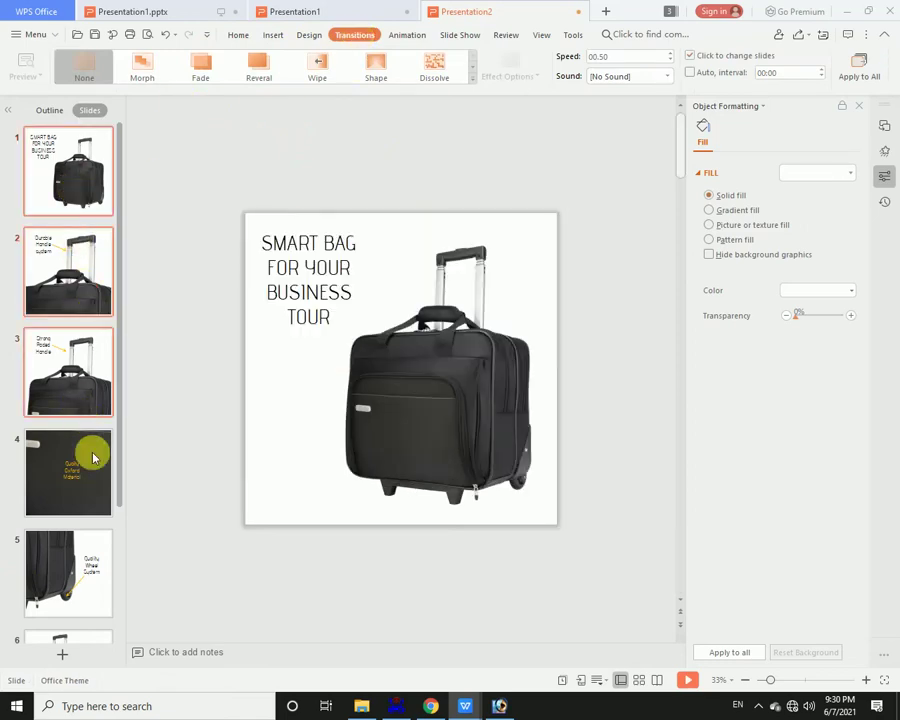
{"action": "scroll", "coordinate": [92, 467], "scroll_direction": "down", "scroll_amount": 3}
{"action": "left_click", "coordinate": [70, 380], "text": "ctrl"}
{"action": "left_click", "coordinate": [90, 500], "text": "ctrl"}
{"action": "left_click", "coordinate": [50, 590], "text": "ctrl"}
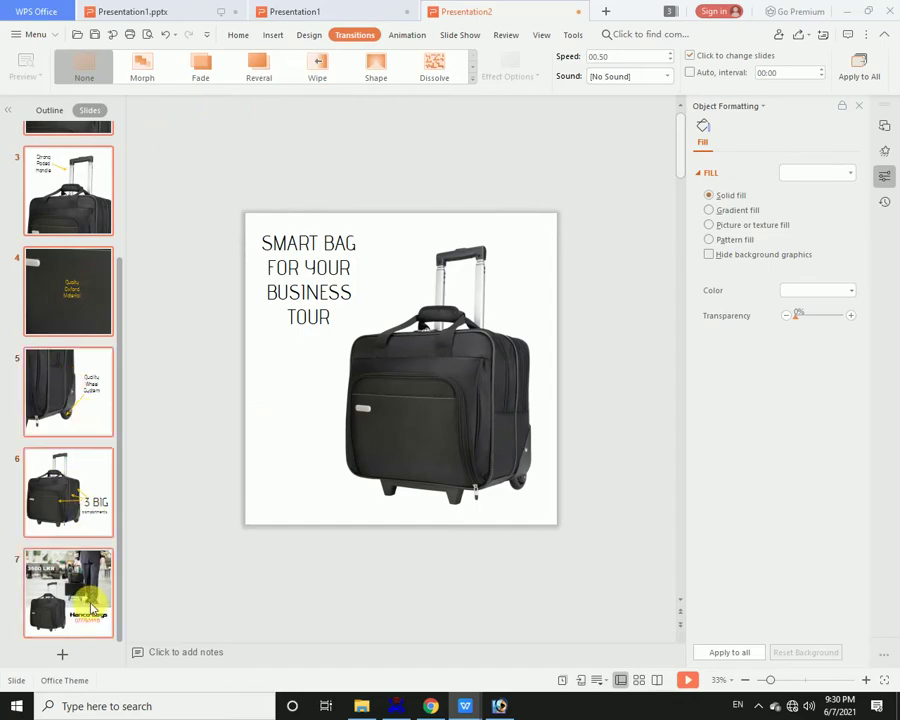
{"action": "scroll", "coordinate": [57, 171], "scroll_direction": "up", "scroll_amount": 3}
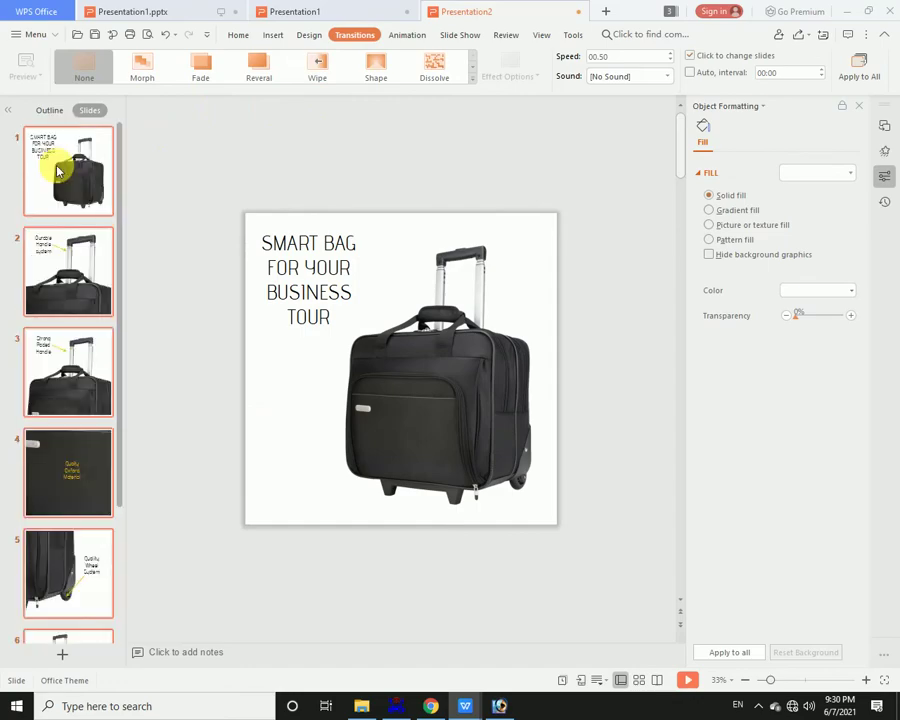
{"action": "left_click", "coordinate": [148, 70]}
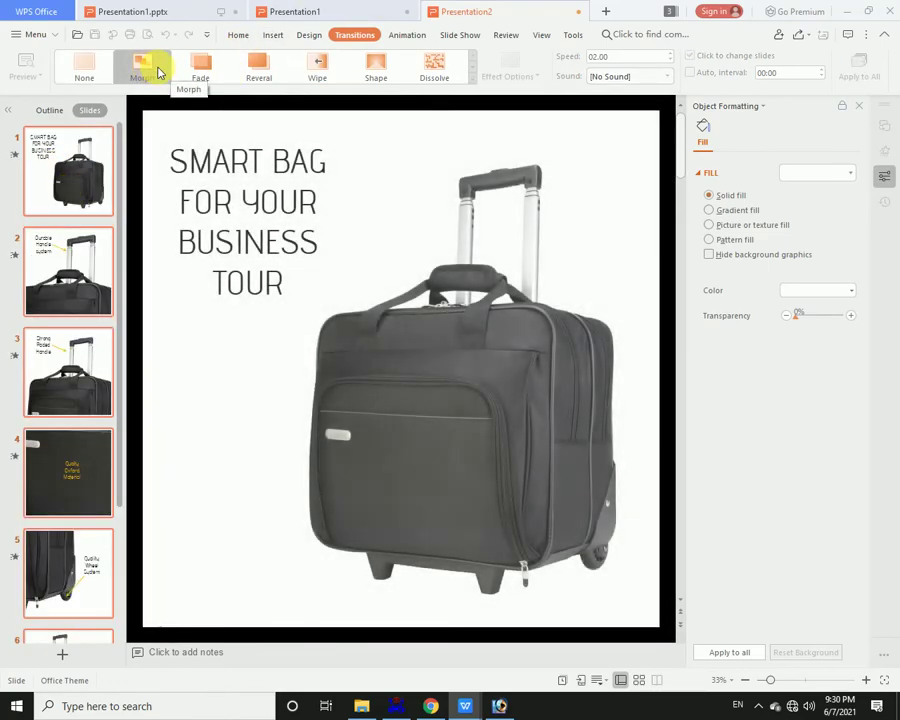
{"action": "left_click", "coordinate": [68, 162]}
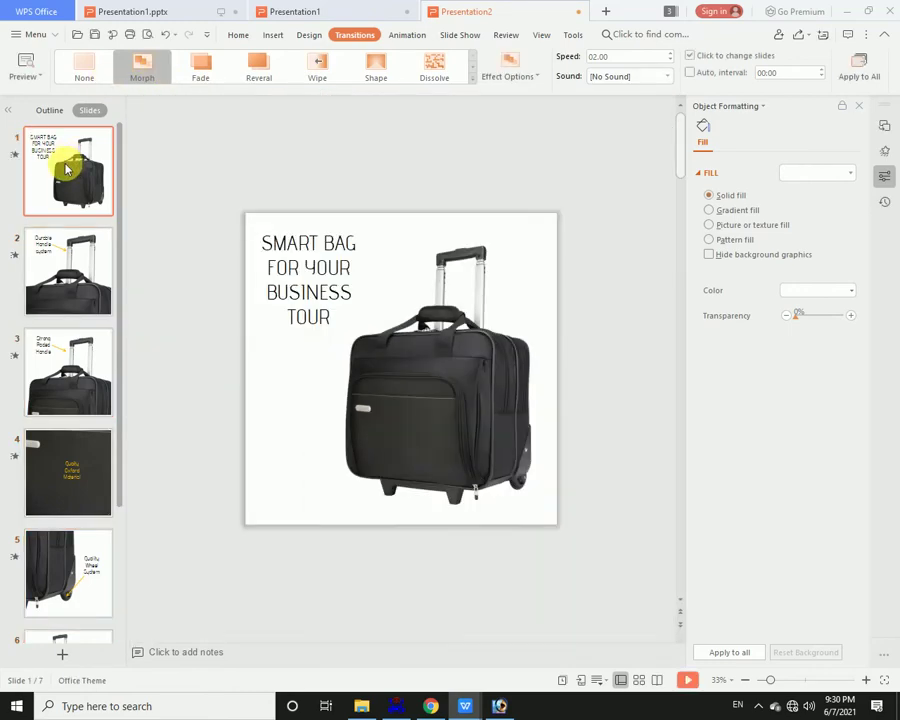
{"action": "left_click", "coordinate": [273, 35]}
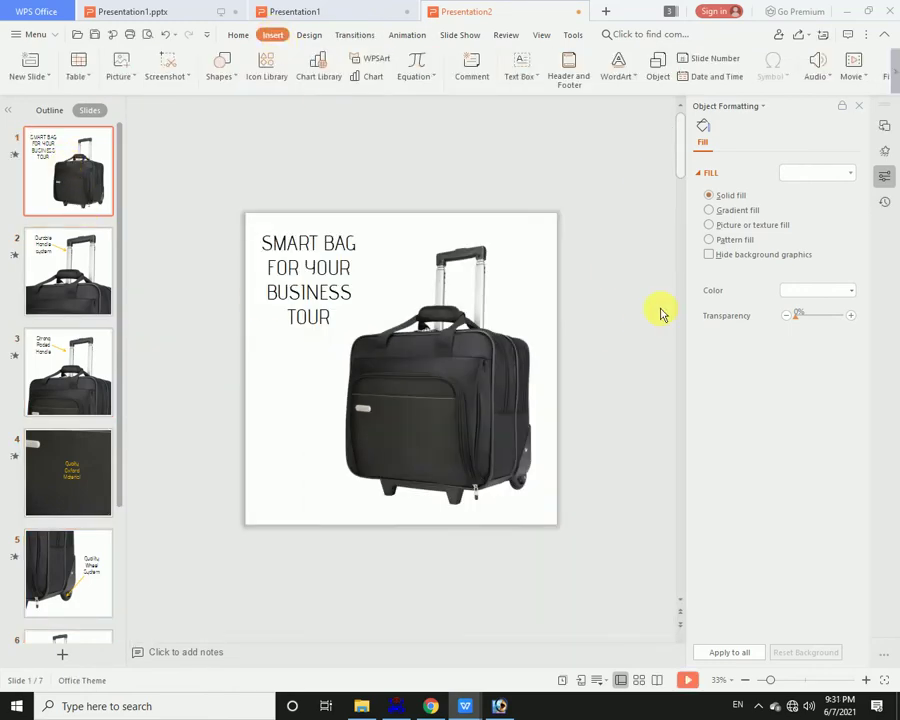
- Insert 'Thamai - Indian SOng' as background music and move its audio icon below slide 1
{"action": "left_click", "coordinate": [820, 74]}
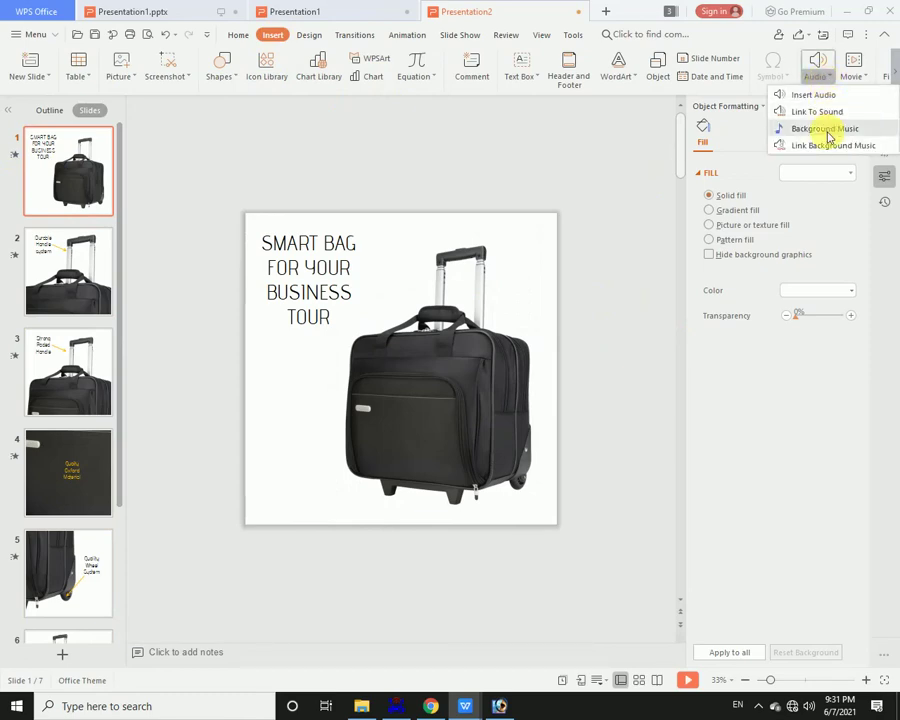
{"action": "left_click", "coordinate": [826, 130]}
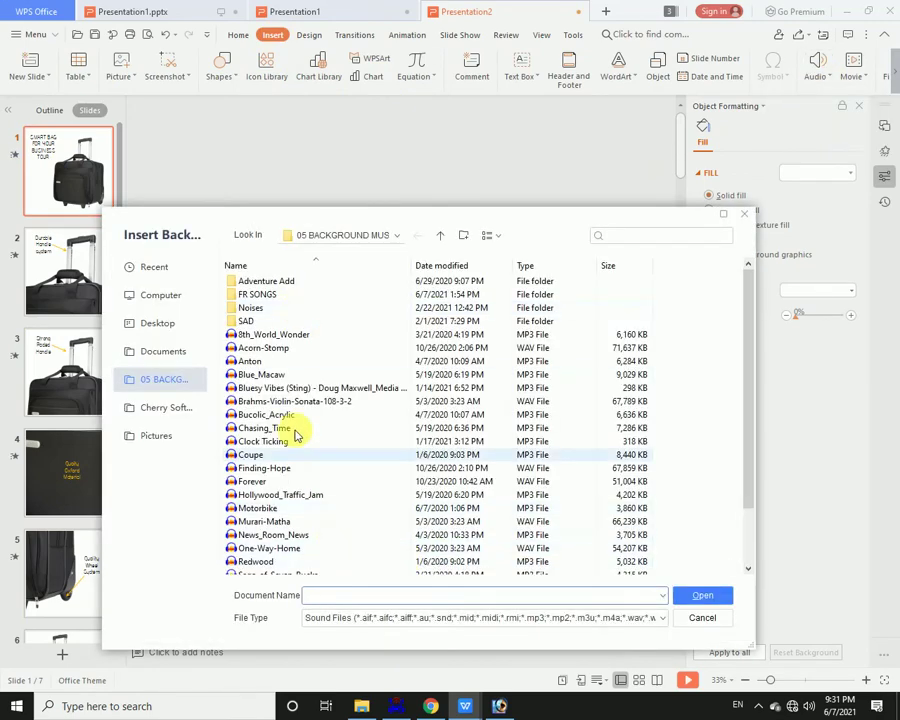
{"action": "scroll", "coordinate": [295, 436], "scroll_direction": "down", "scroll_amount": 2}
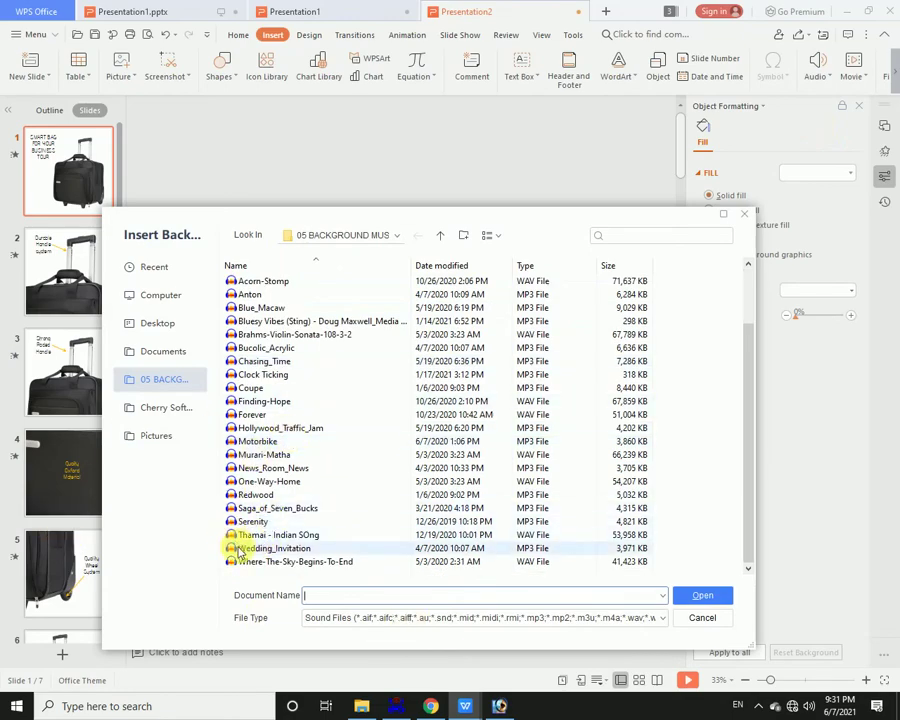
{"action": "left_click", "coordinate": [245, 535]}
{"action": "left_click", "coordinate": [702, 595]}
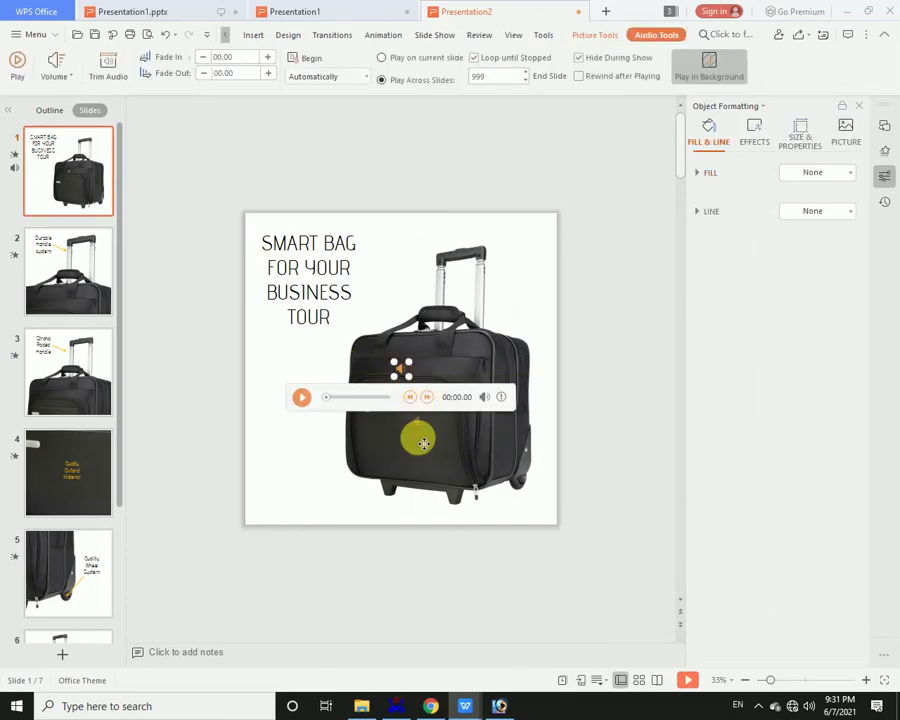
{"action": "left_click_drag", "start_coordinate": [400, 369], "coordinate": [392, 540]}
{"action": "left_click", "coordinate": [494, 550]}
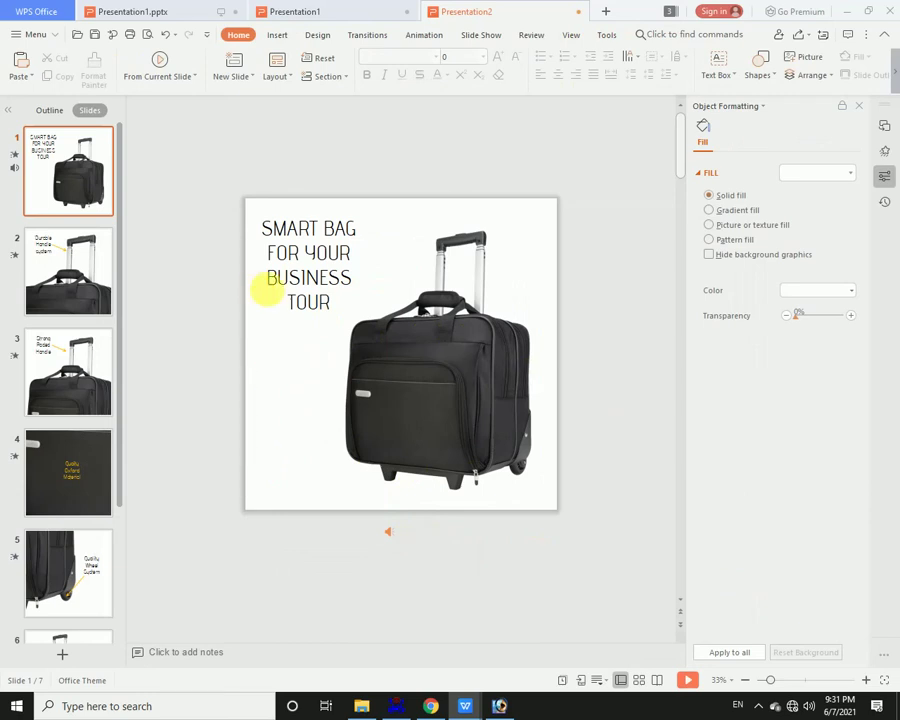
- Run the slide show from the beginning through the seventh advert slide, then end it
{"action": "left_click", "coordinate": [688, 680]}
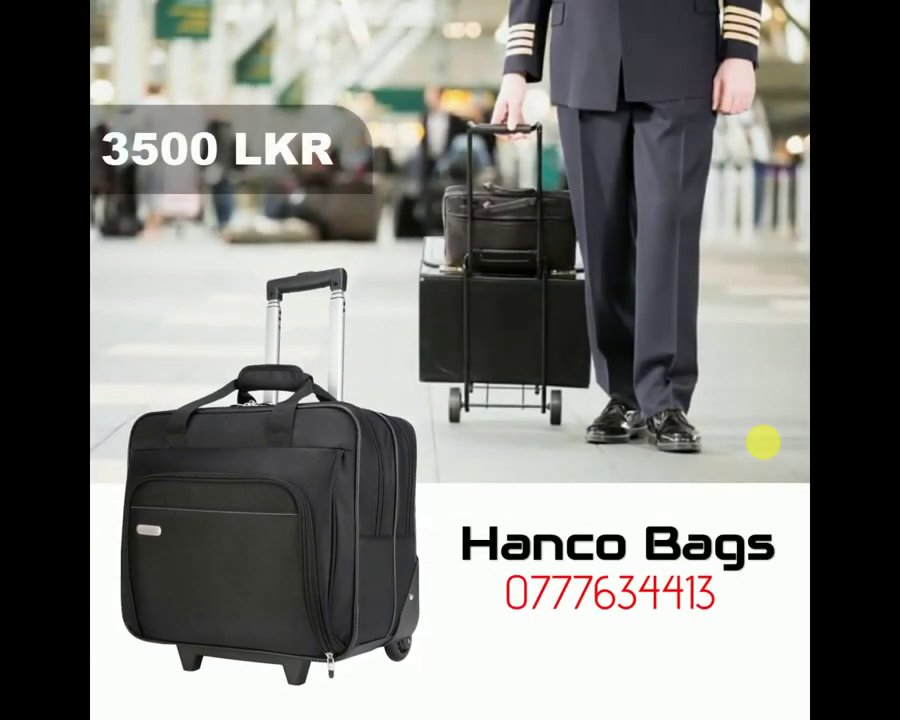
{"action": "right_click", "coordinate": [584, 400]}
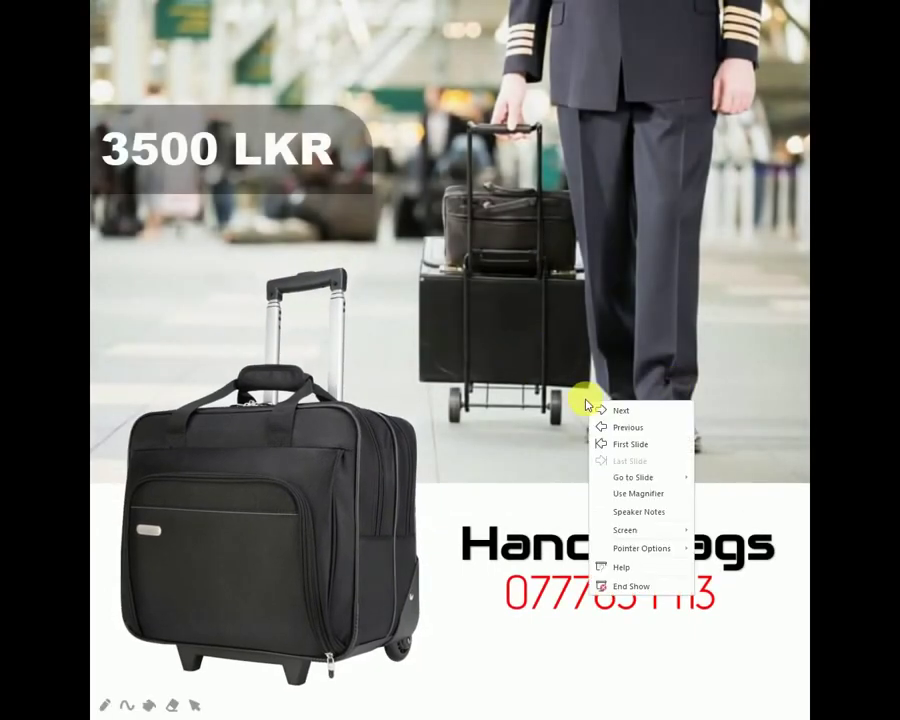
{"action": "left_click", "coordinate": [616, 583]}
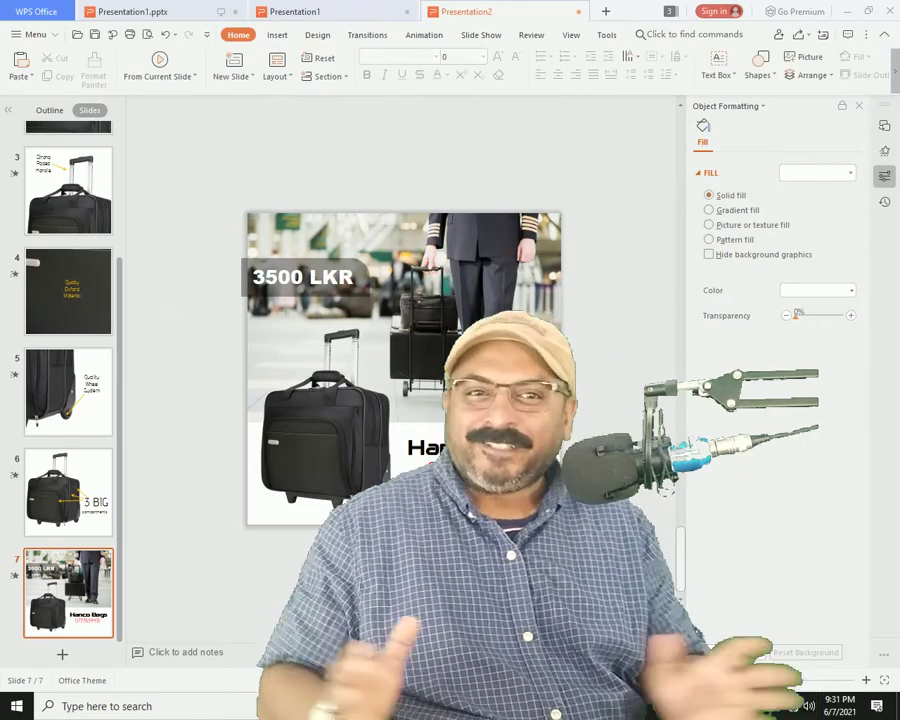